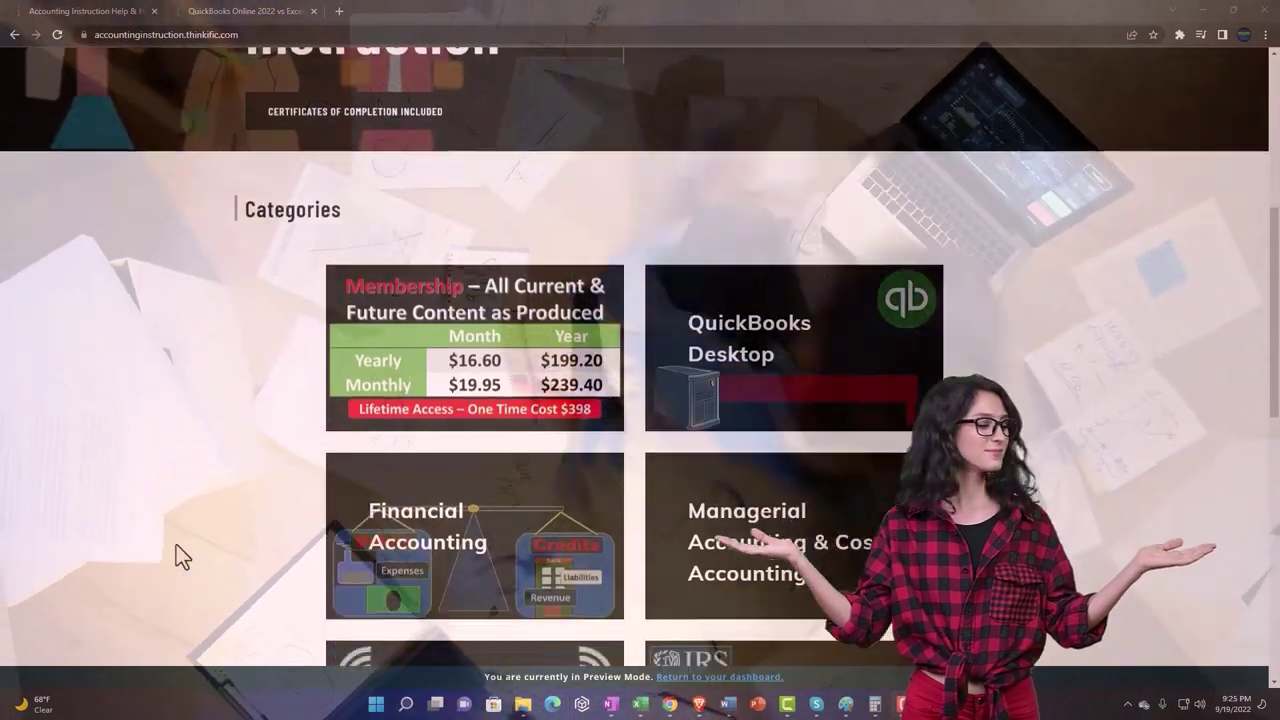
scroll(176, 546, "down", 6)
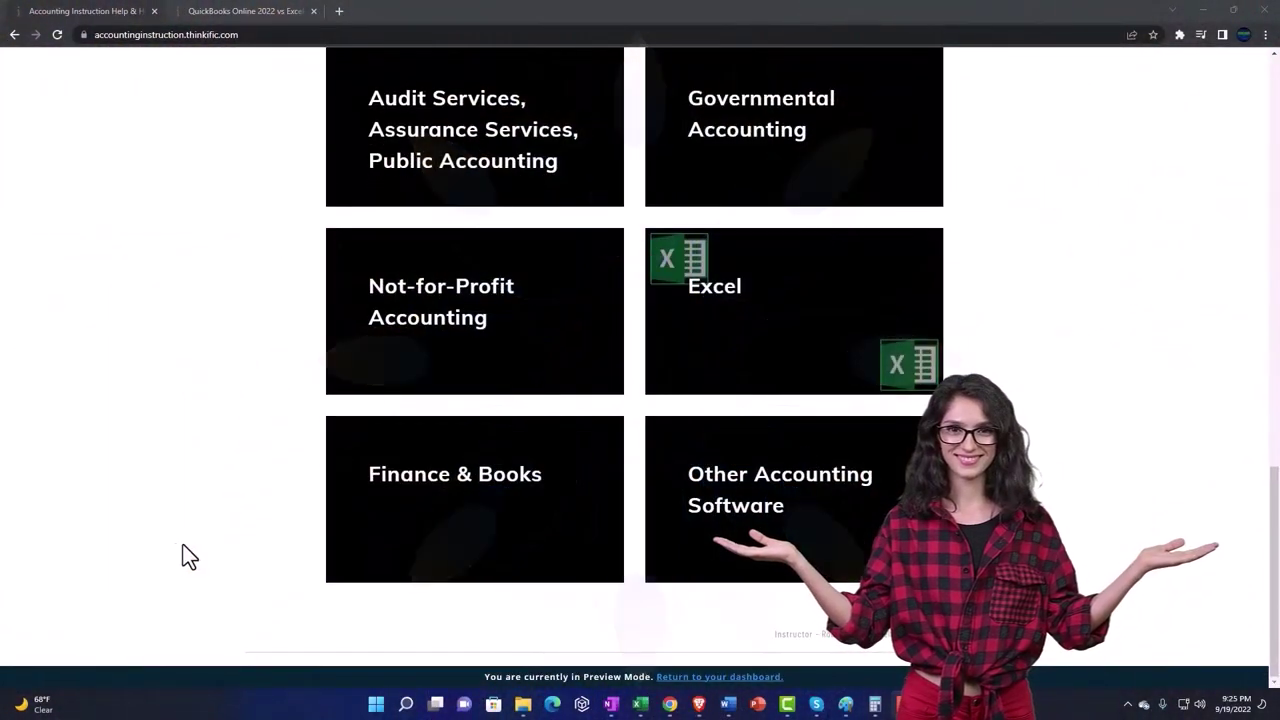
left_click(231, 12)
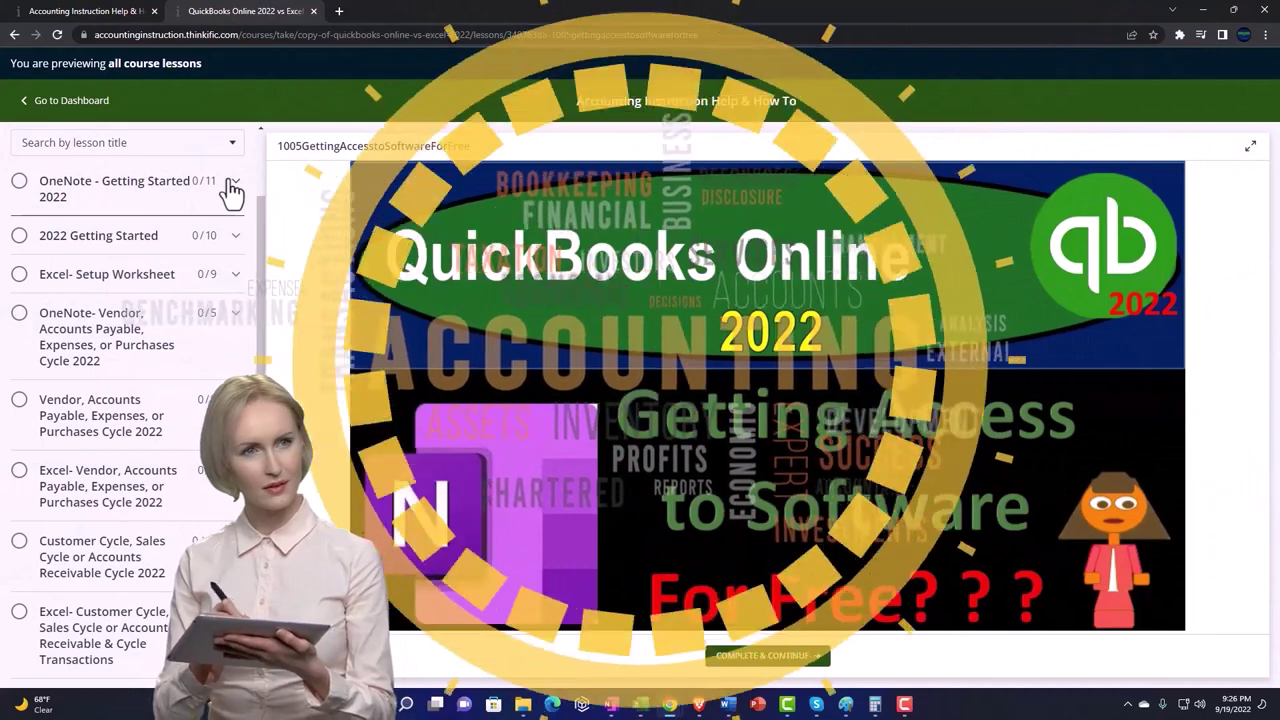
left_click(233, 186)
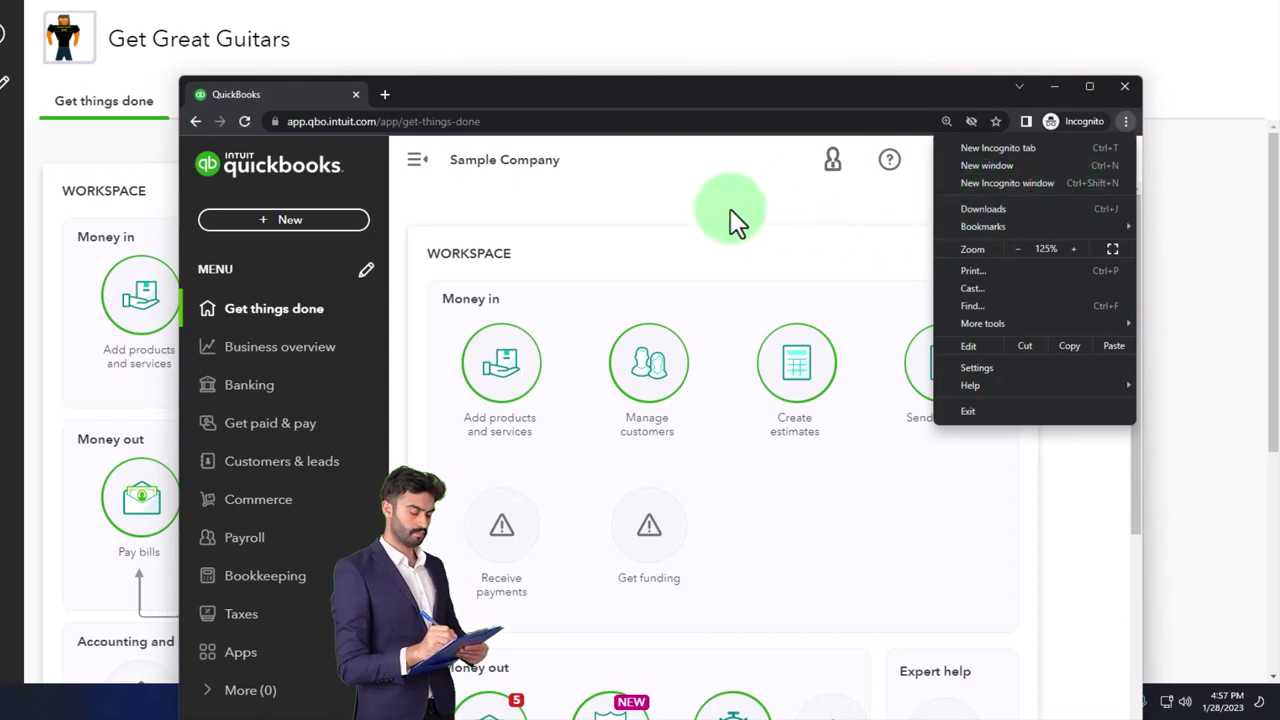
left_click(536, 193)
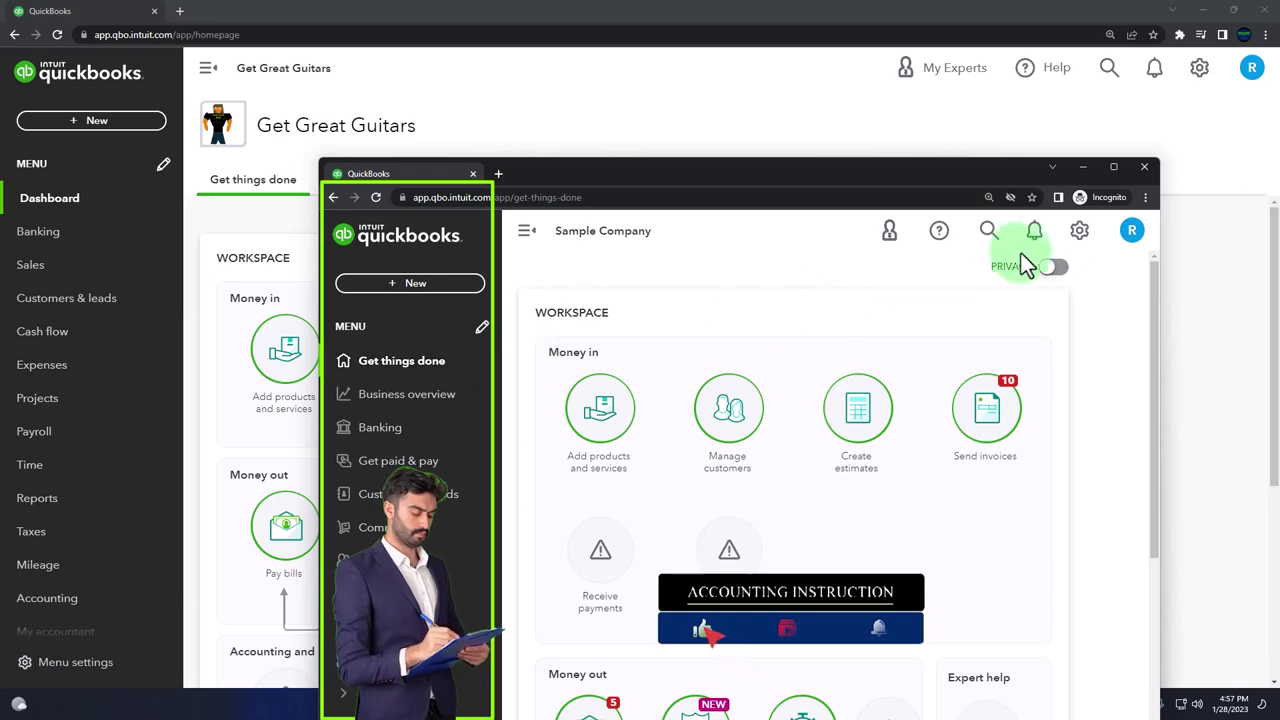
left_click(1080, 232)
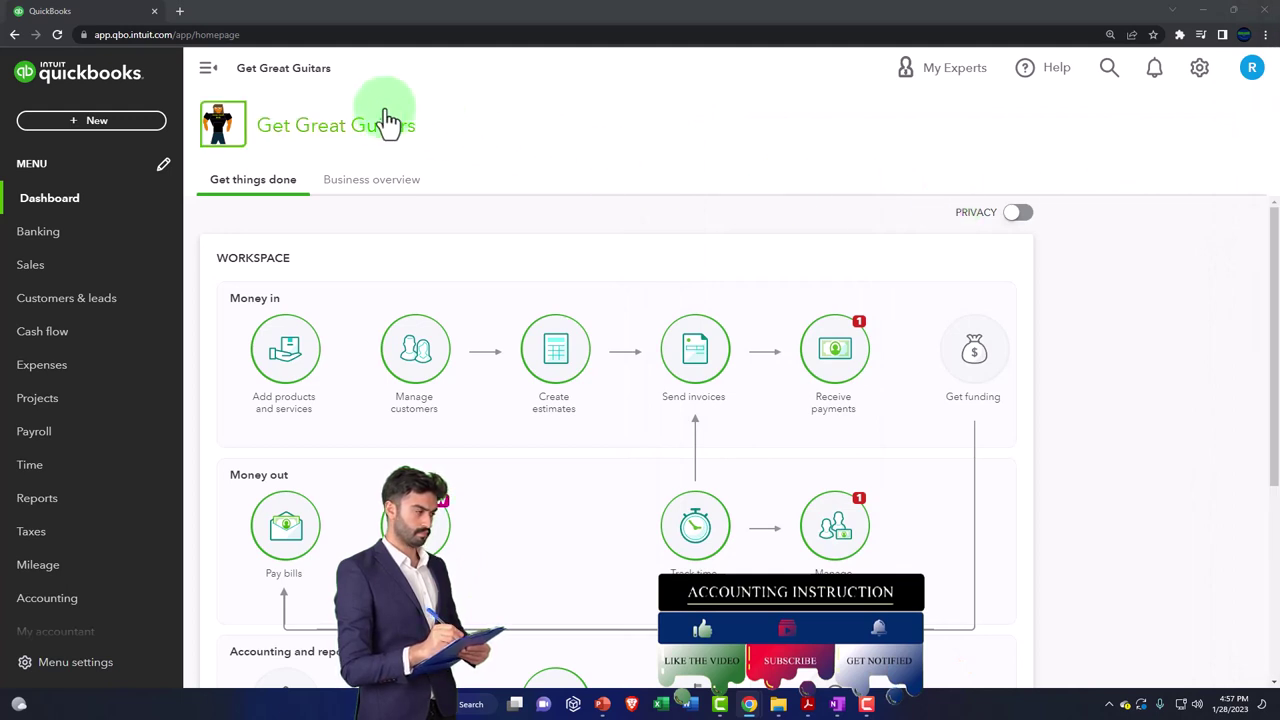
Step: Duplicate the Get Great Guitars browser tab twice so three copies of the company file are open
right_click(117, 12)
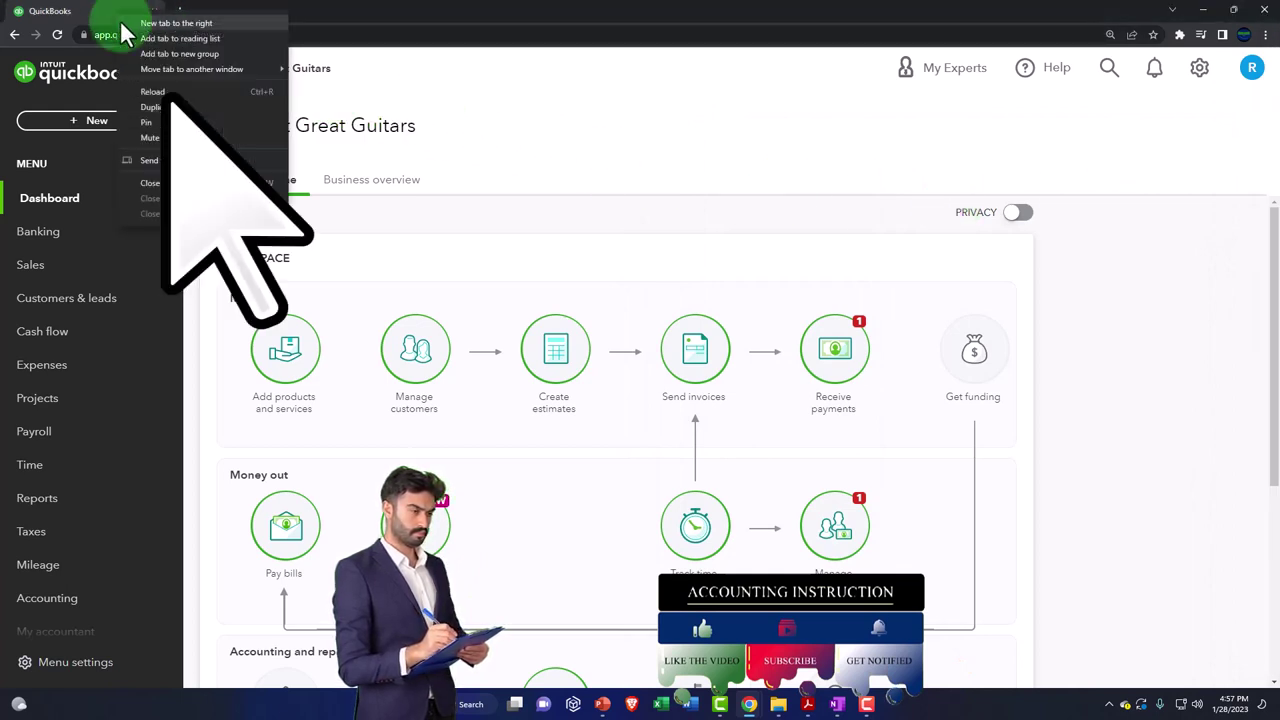
left_click(155, 106)
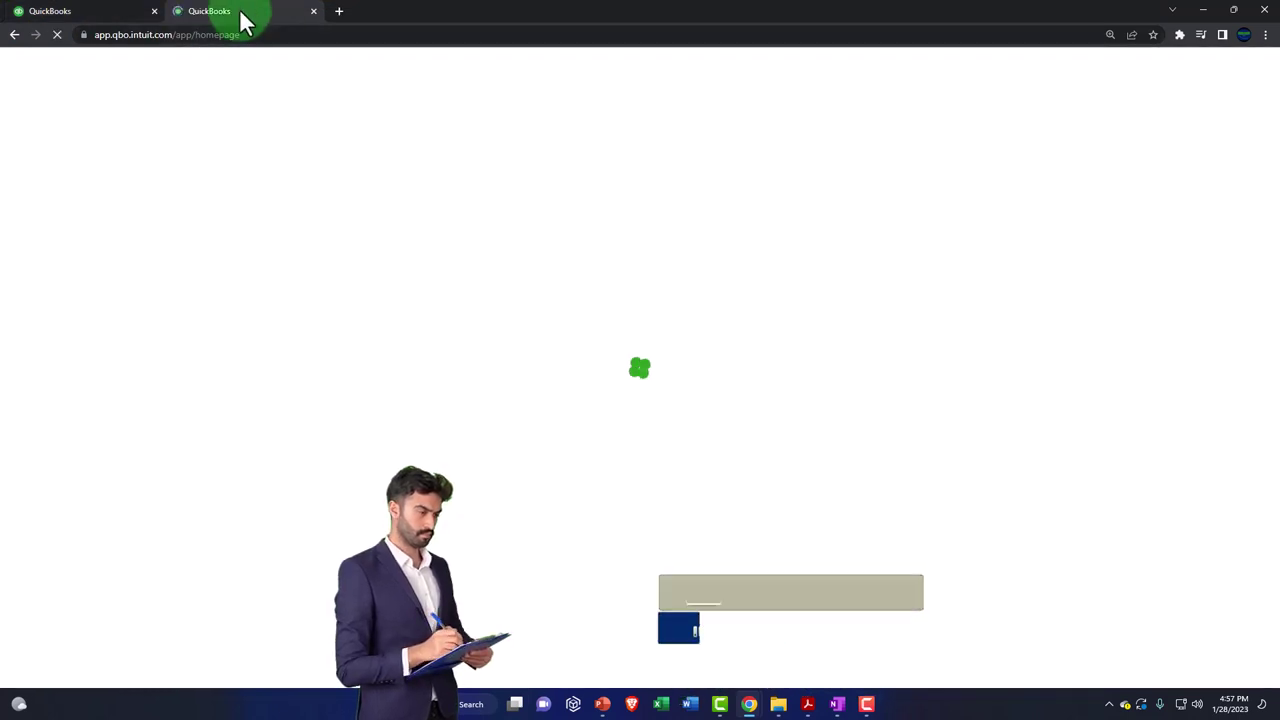
right_click(241, 16)
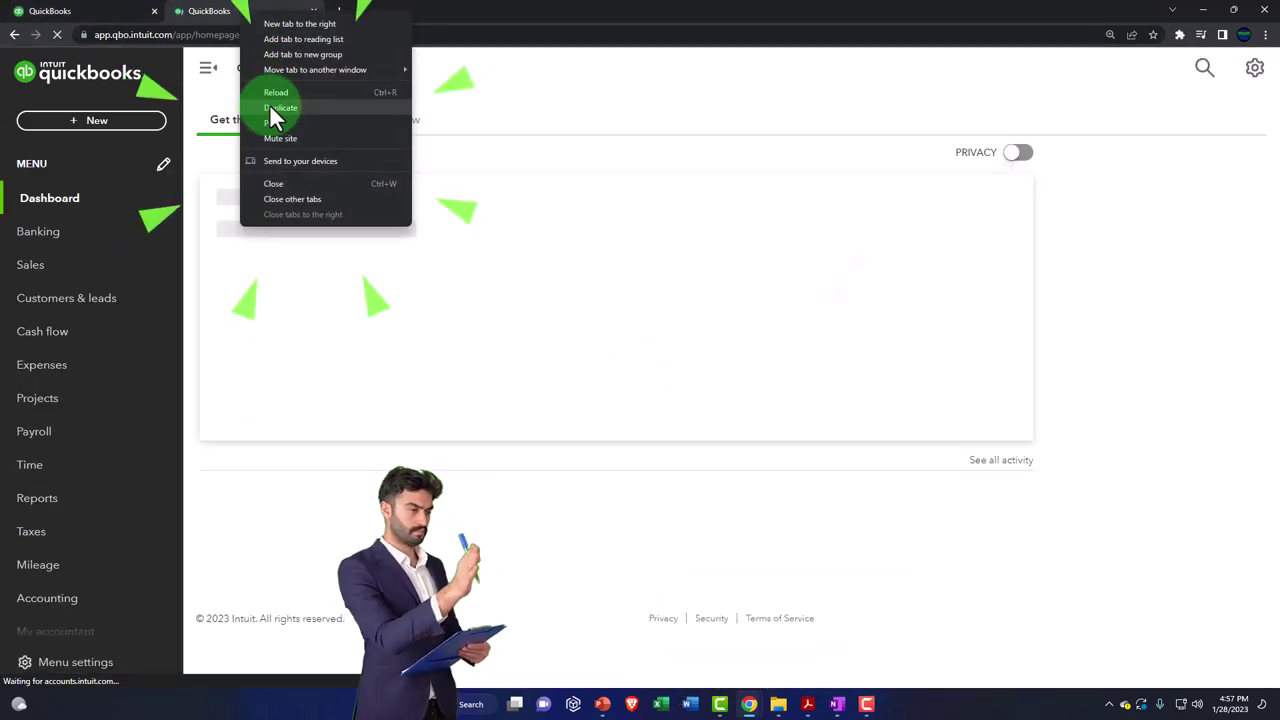
left_click(271, 107)
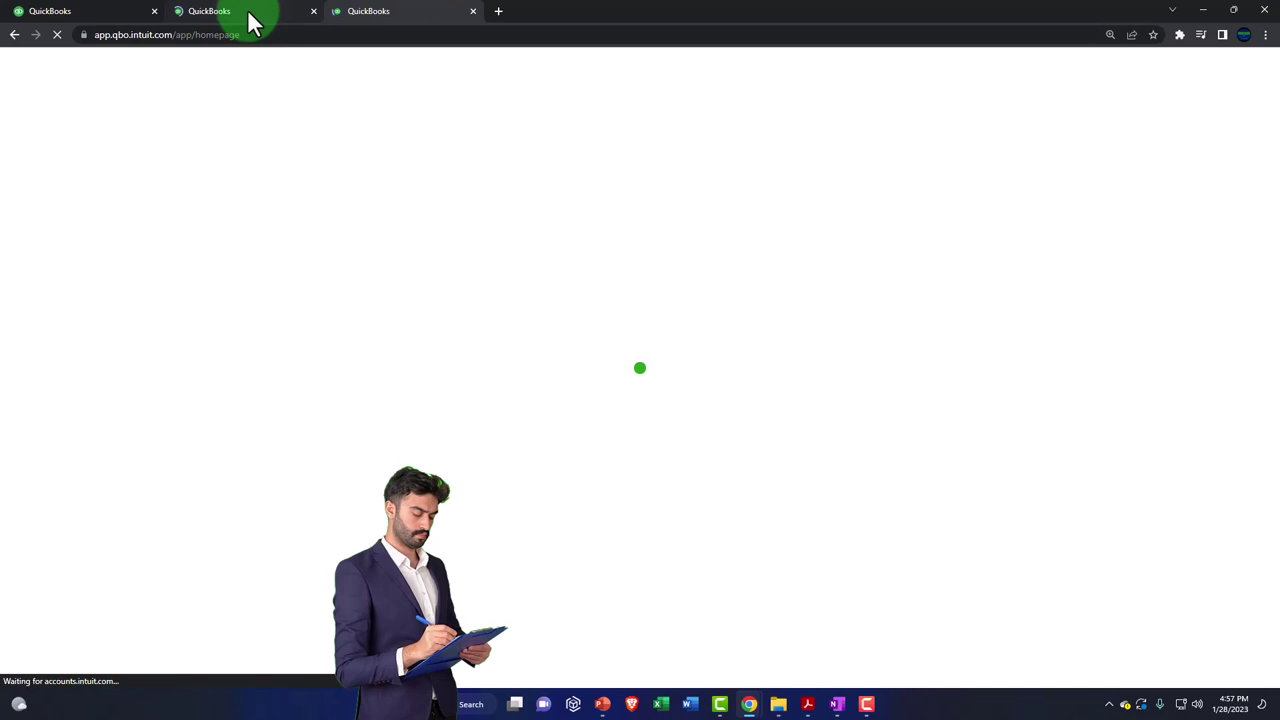
Step: Open the Balance Sheet from the standard favorite reports in the second browser tab
left_click(250, 20)
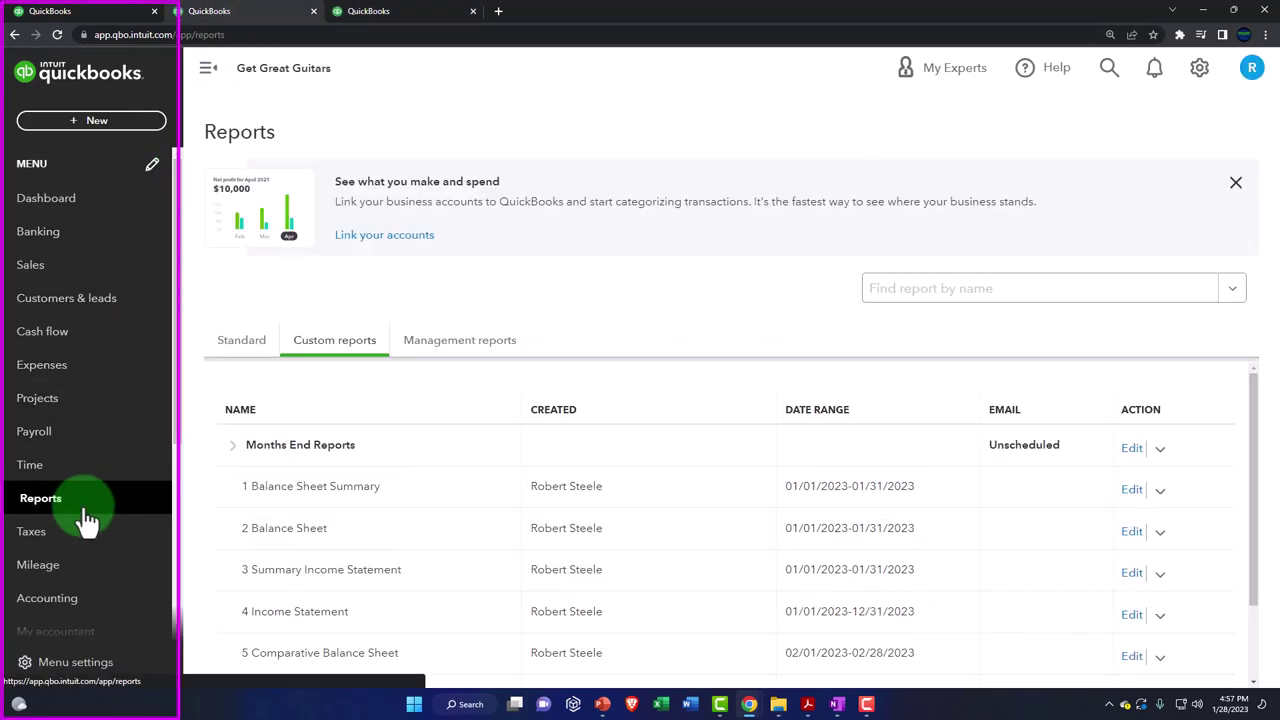
left_click(228, 345)
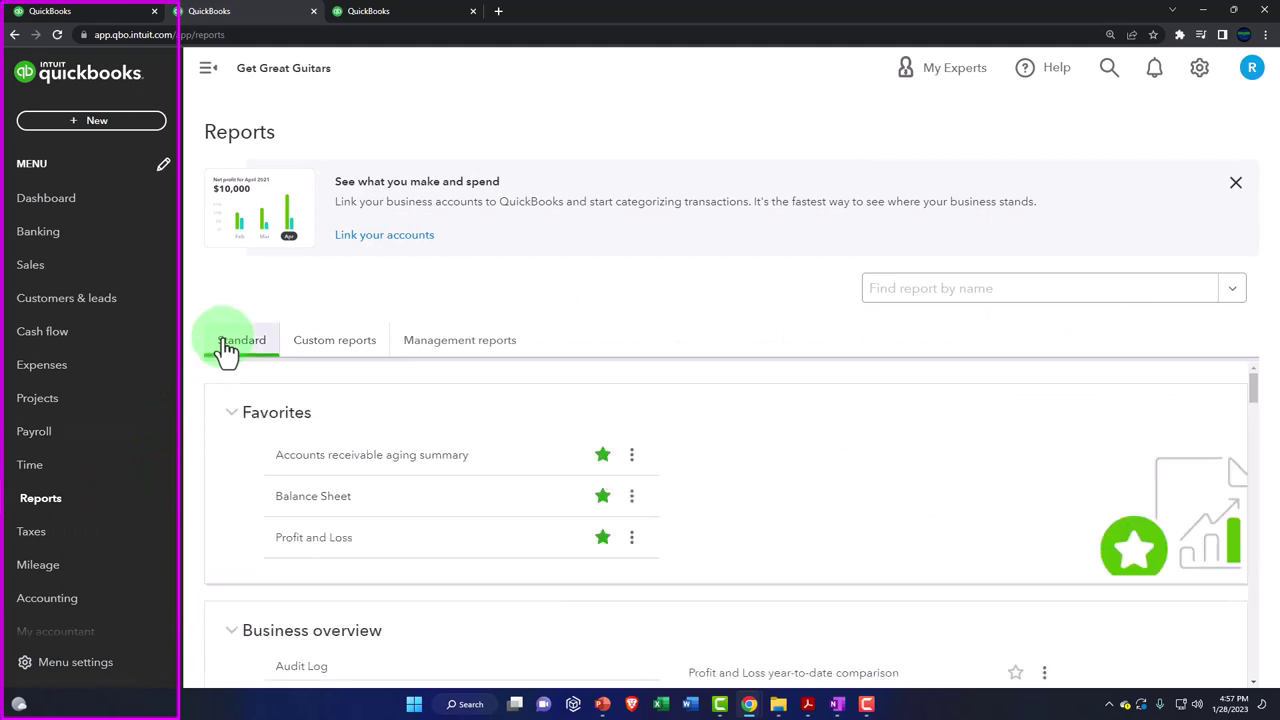
left_click(290, 505)
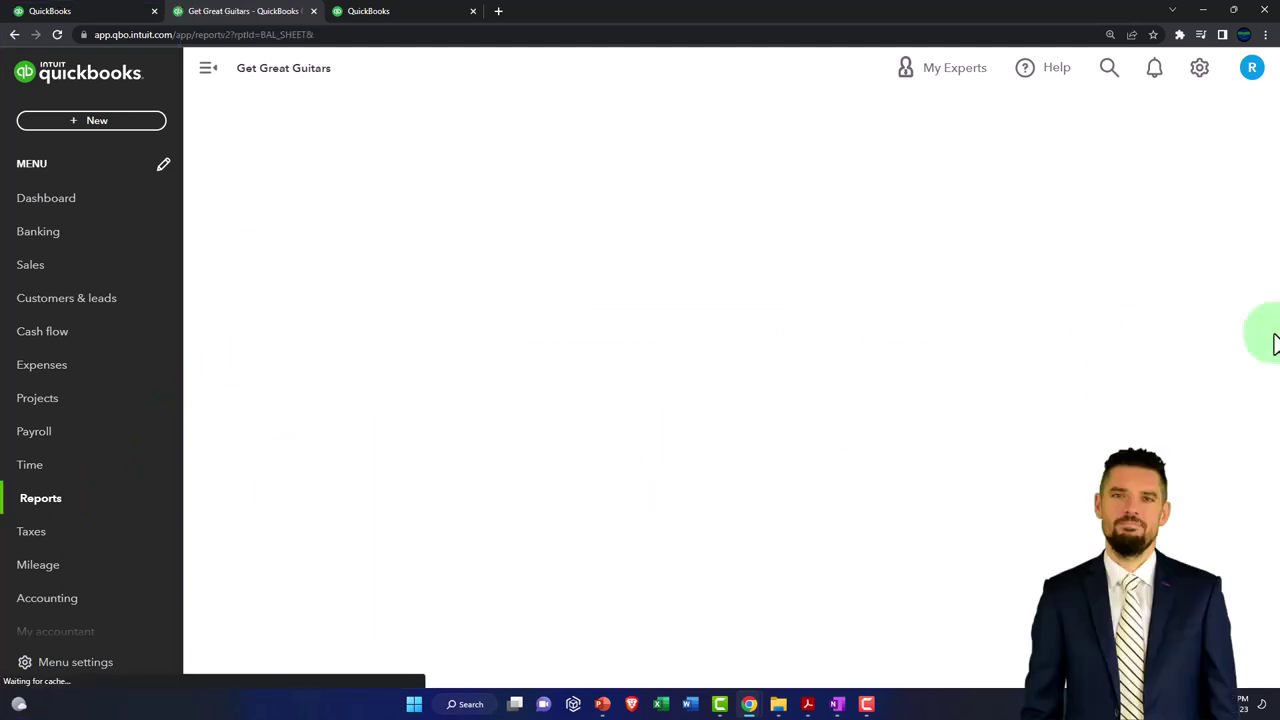
left_click_drag(1279, 108, 691, 3)
left_click(140, 244)
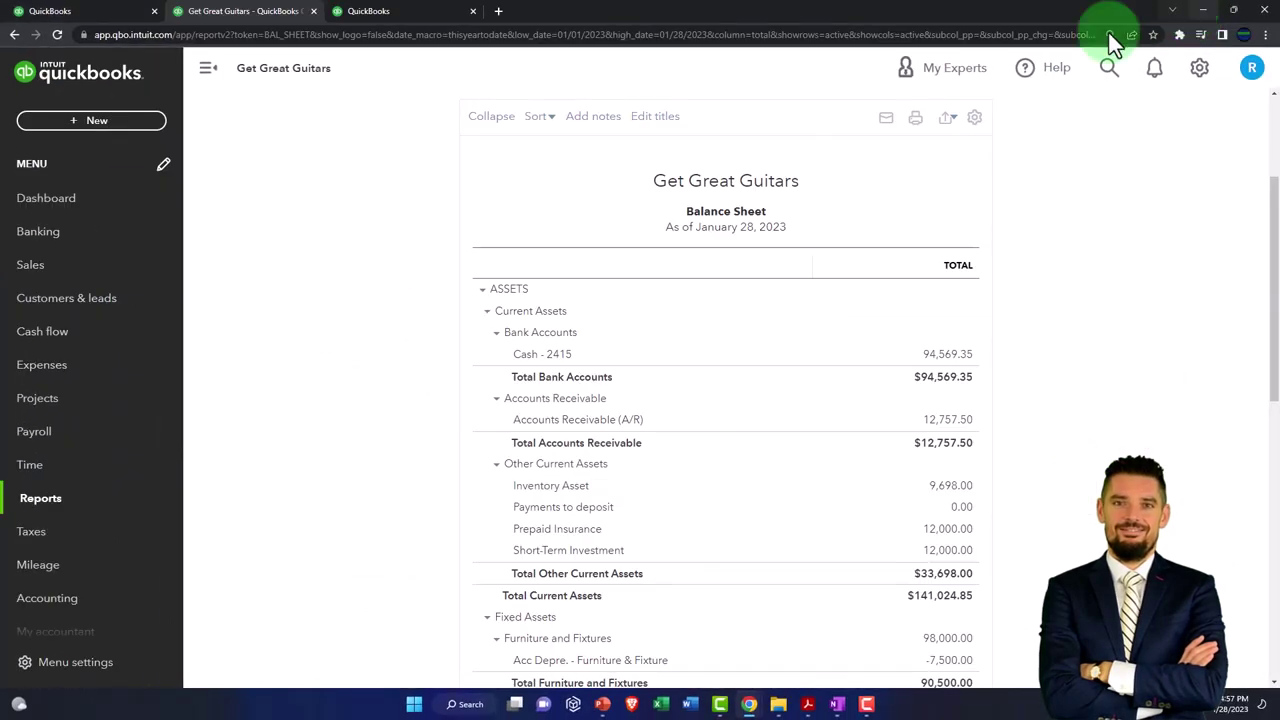
Step: Open the favorite Profit and Loss report in the third browser tab and collapse the navigation menu
left_click(463, 16)
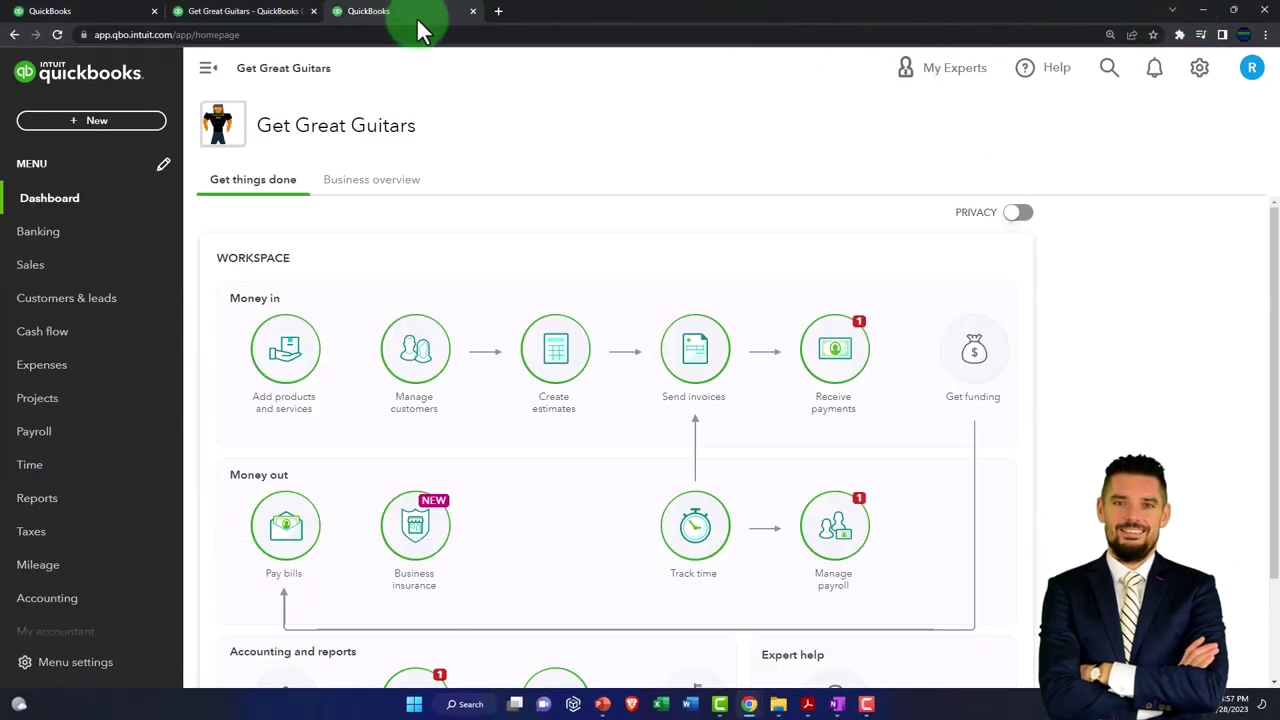
left_click(60, 500)
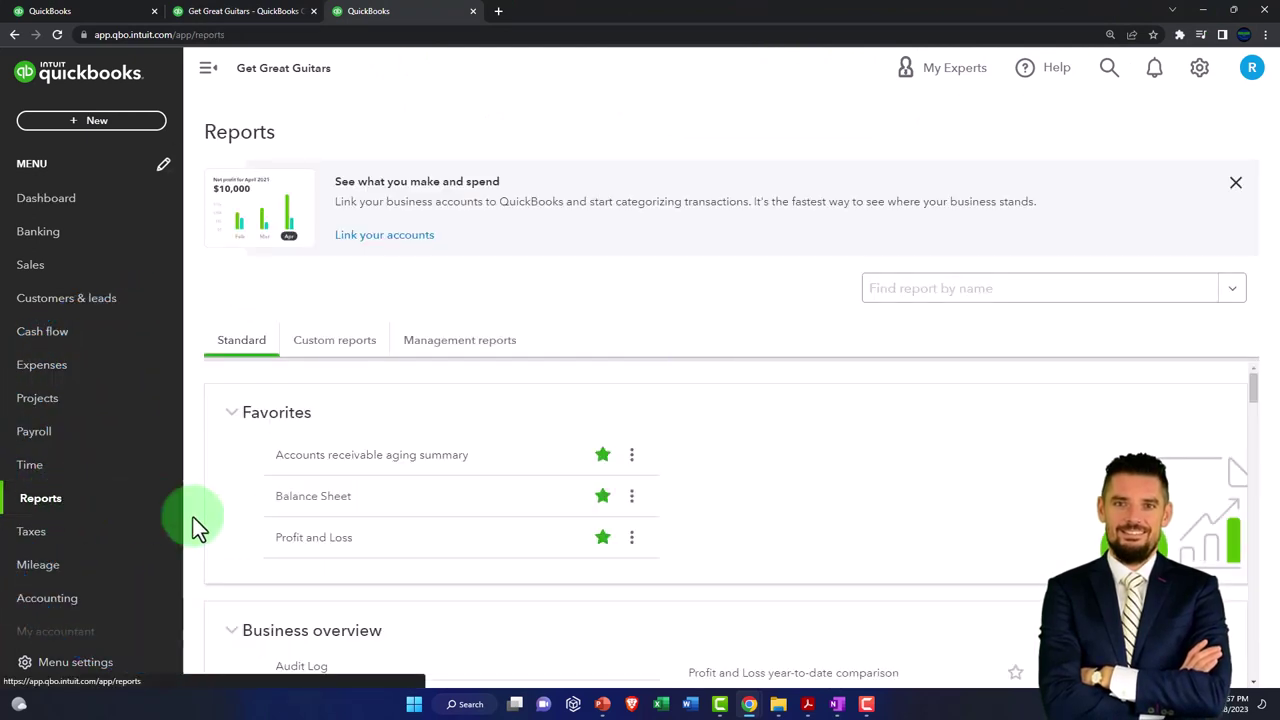
left_click(290, 539)
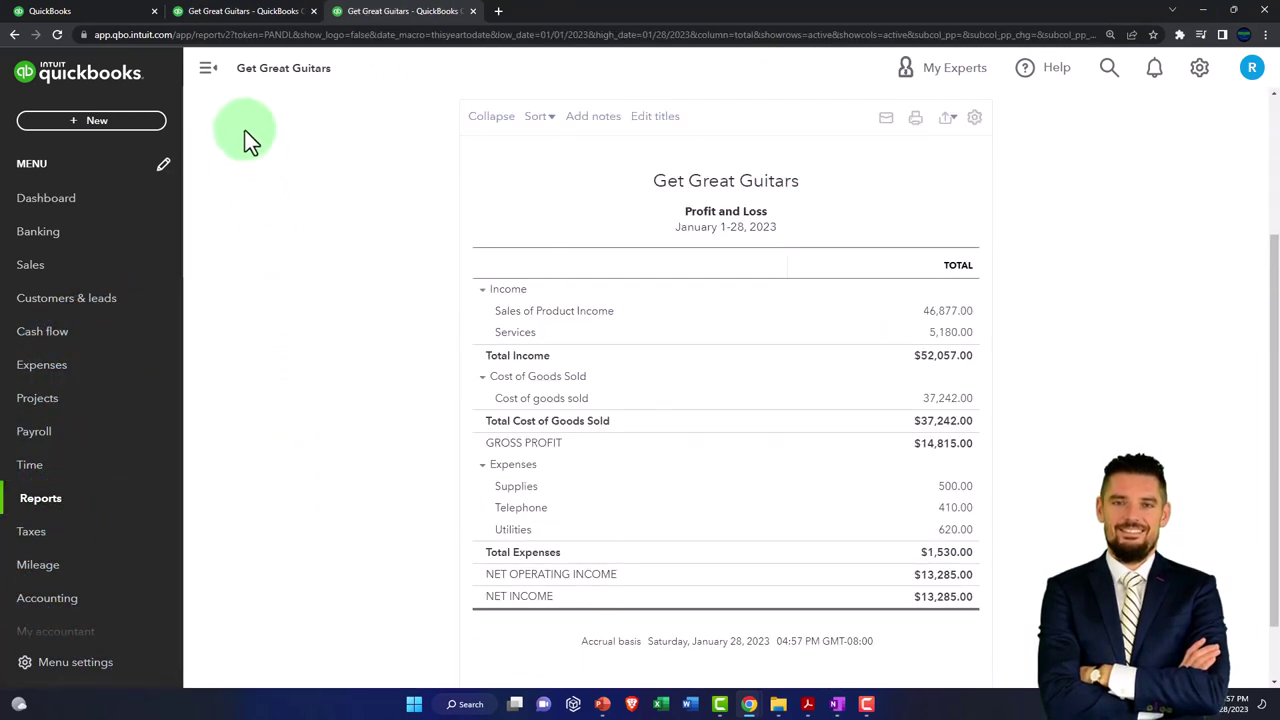
left_click(208, 72)
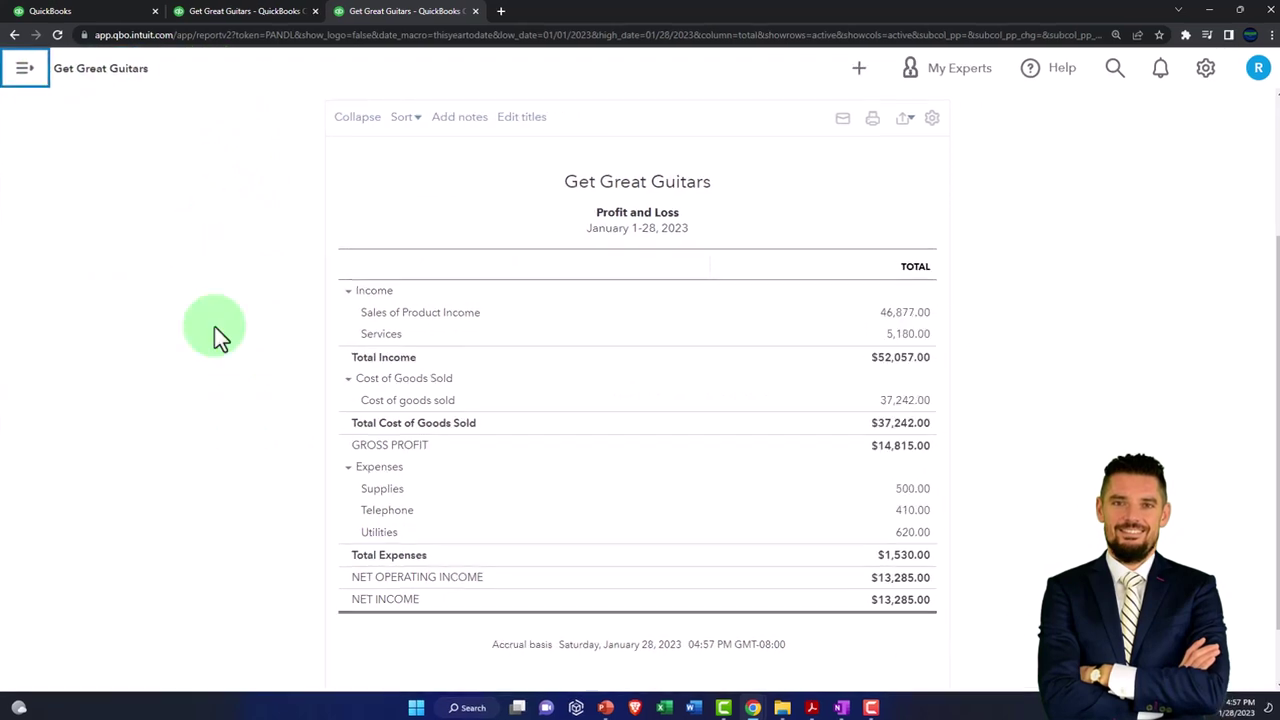
Step: Run the Profit and Loss report for 01/01/2023 to 02/28/2023 with columns displayed by Months, and enlarge the page to 175%
scroll(214, 337, "up", 3)
left_click(282, 196)
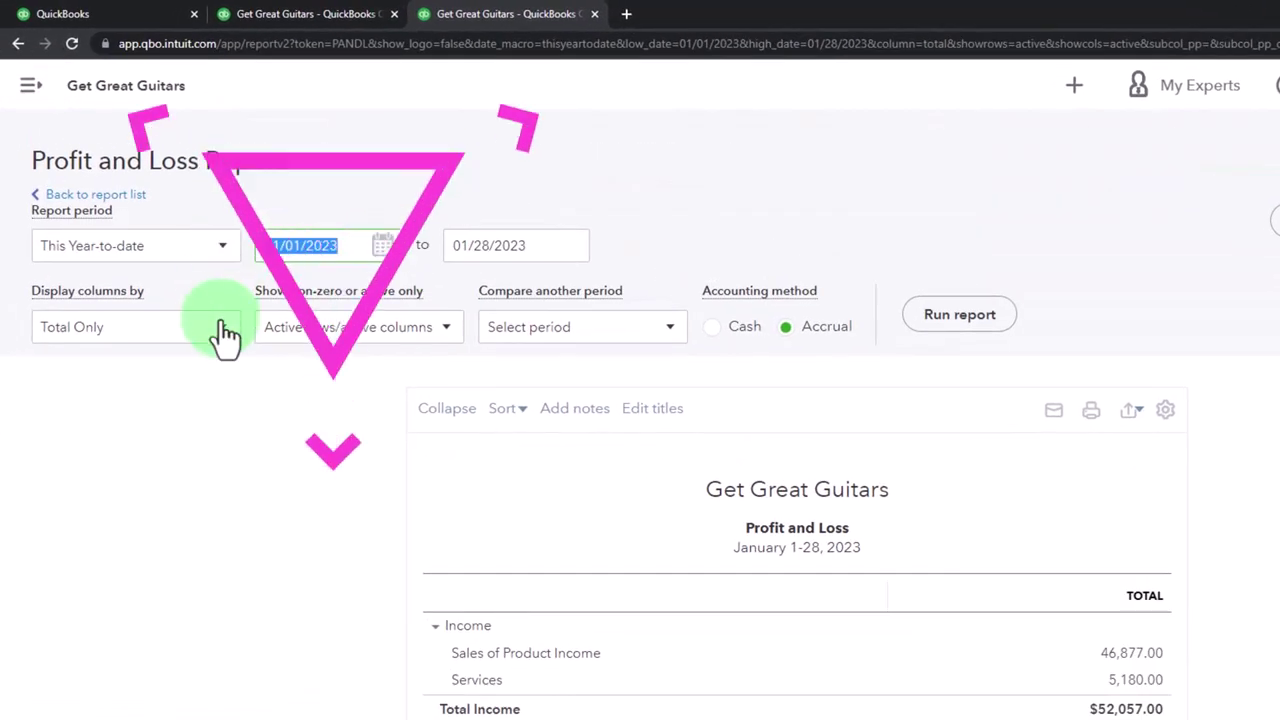
type("01")
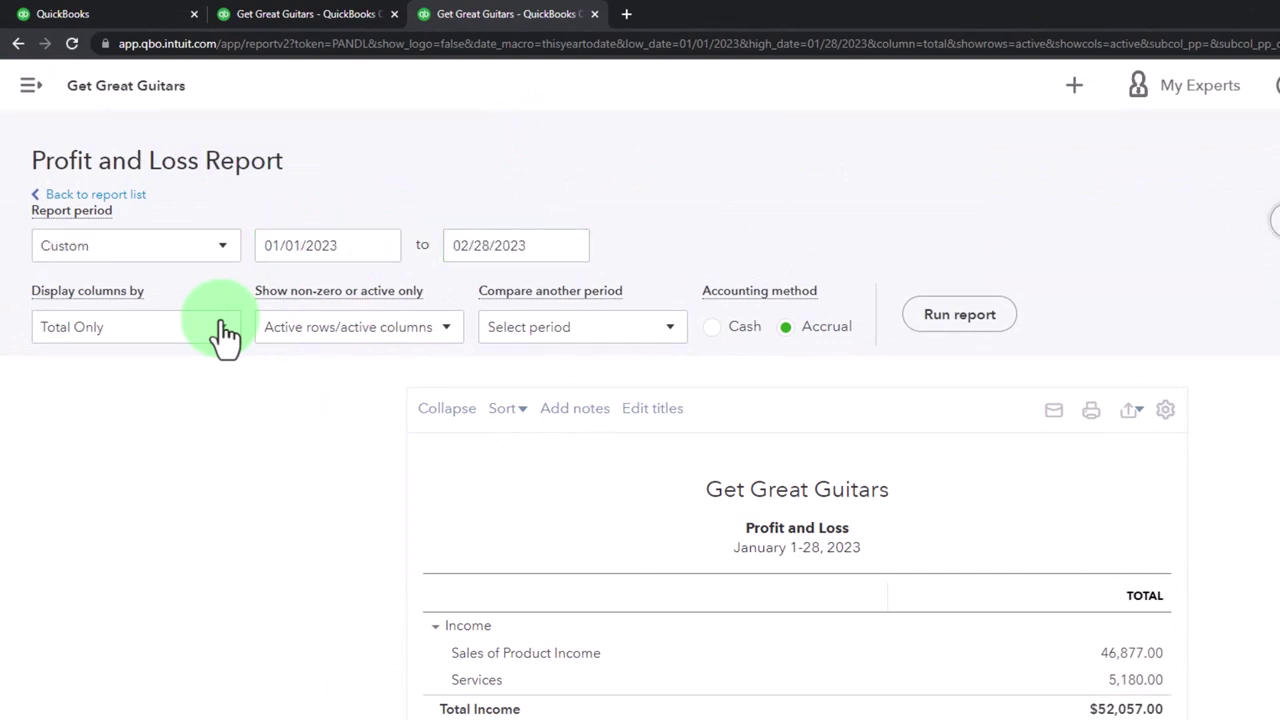
left_click(222, 330)
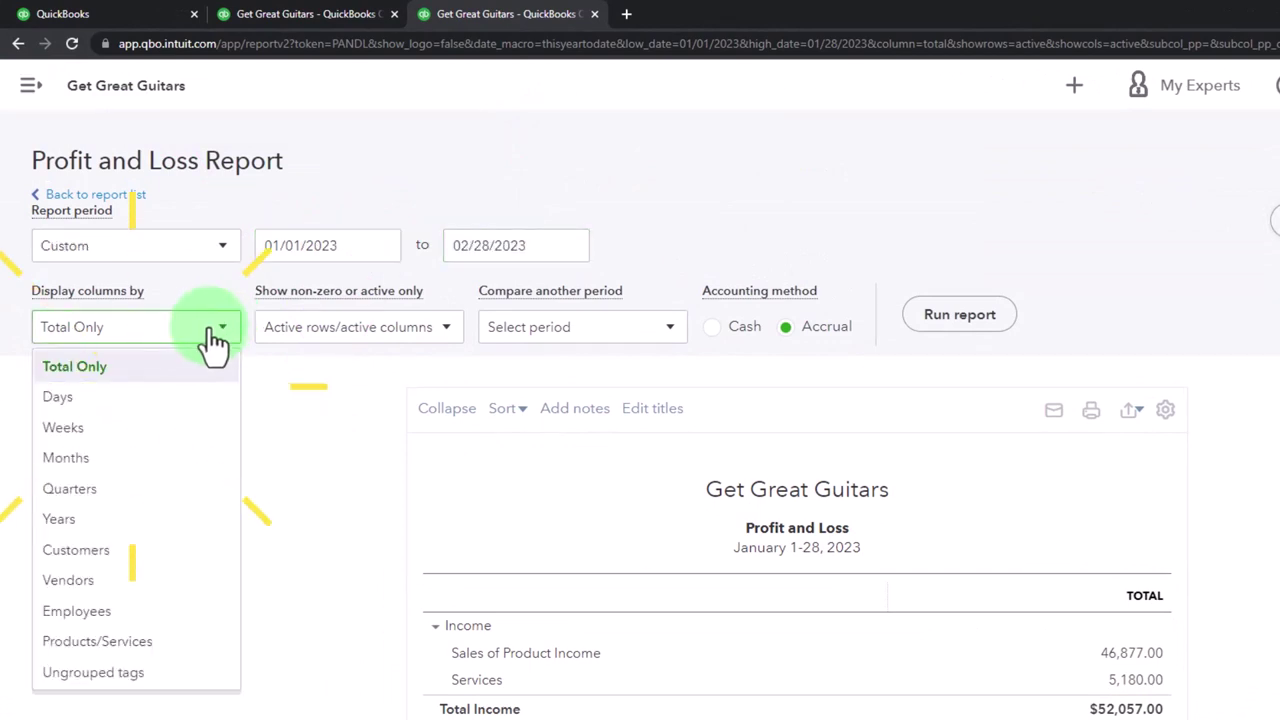
left_click(190, 460)
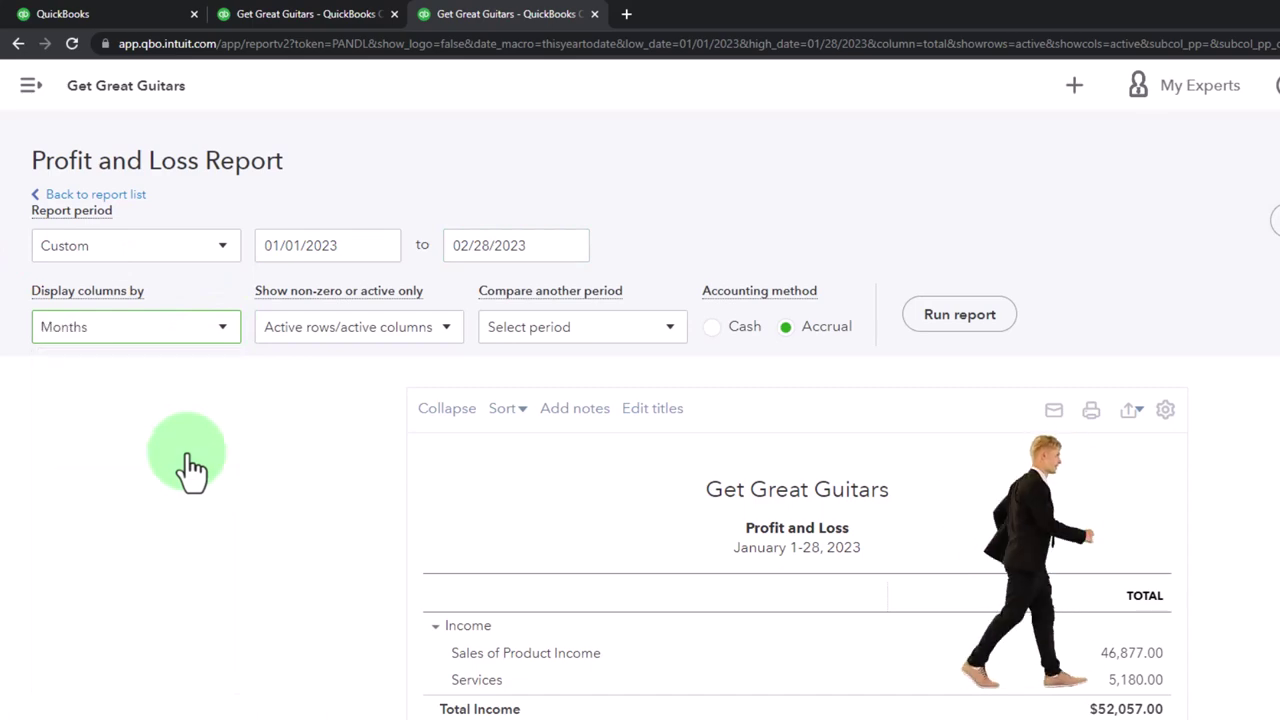
left_click(960, 314)
scroll(933, 488, "down", 2)
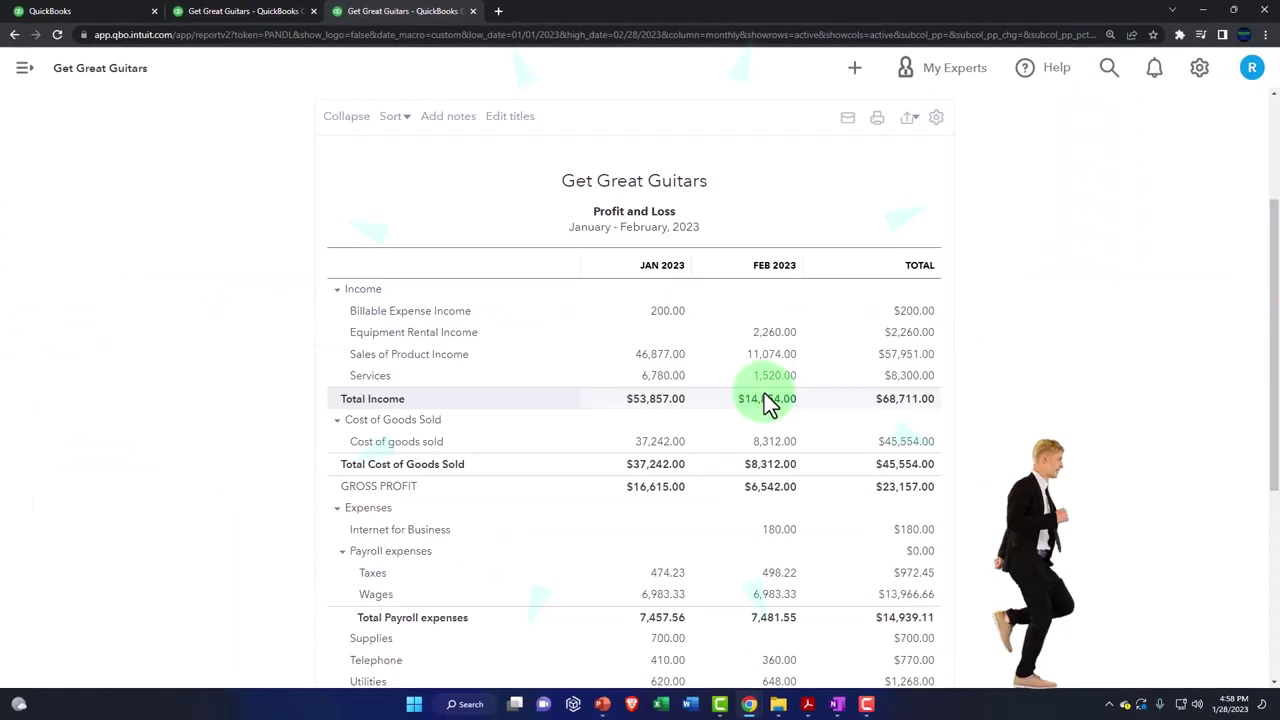
key("ctrl+plus")
key("ctrl+plus")
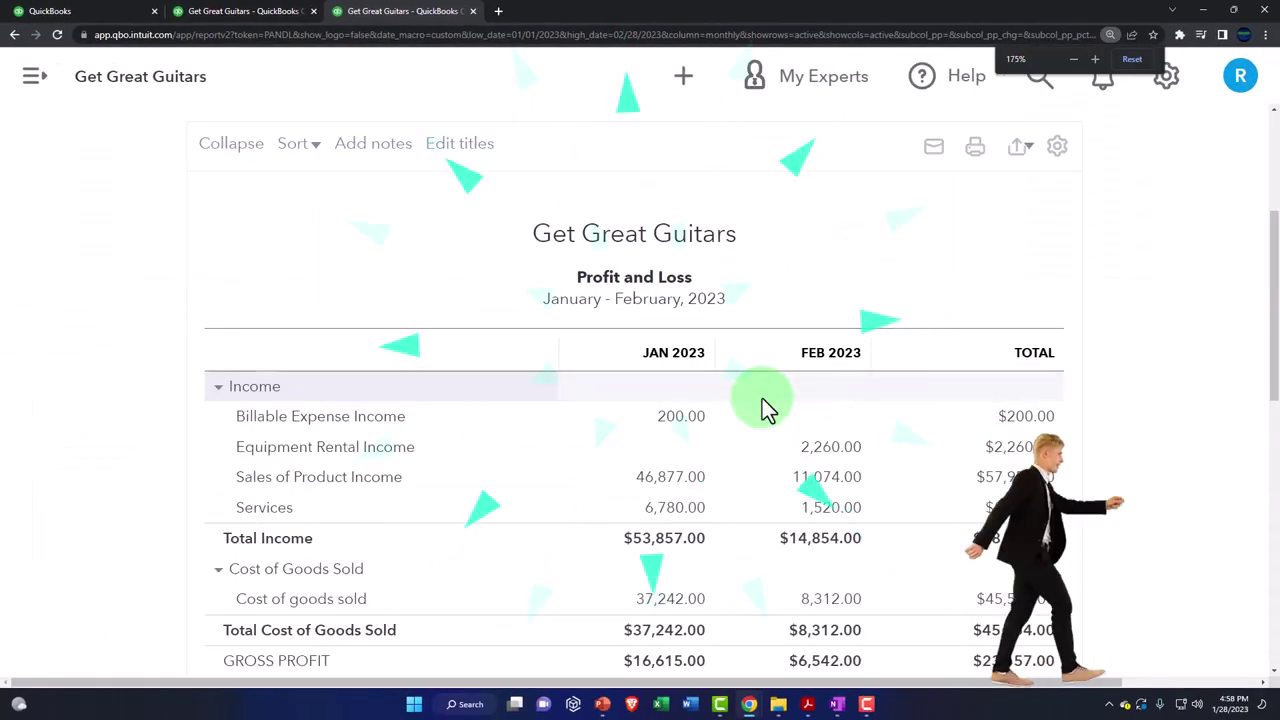
Step: Return to the Balance Sheet, collapse its navigation menu, and run the report for 01/01/2023 to 02/28/2023
left_click(270, 16)
left_click(285, 93)
scroll(251, 257, "up", 2)
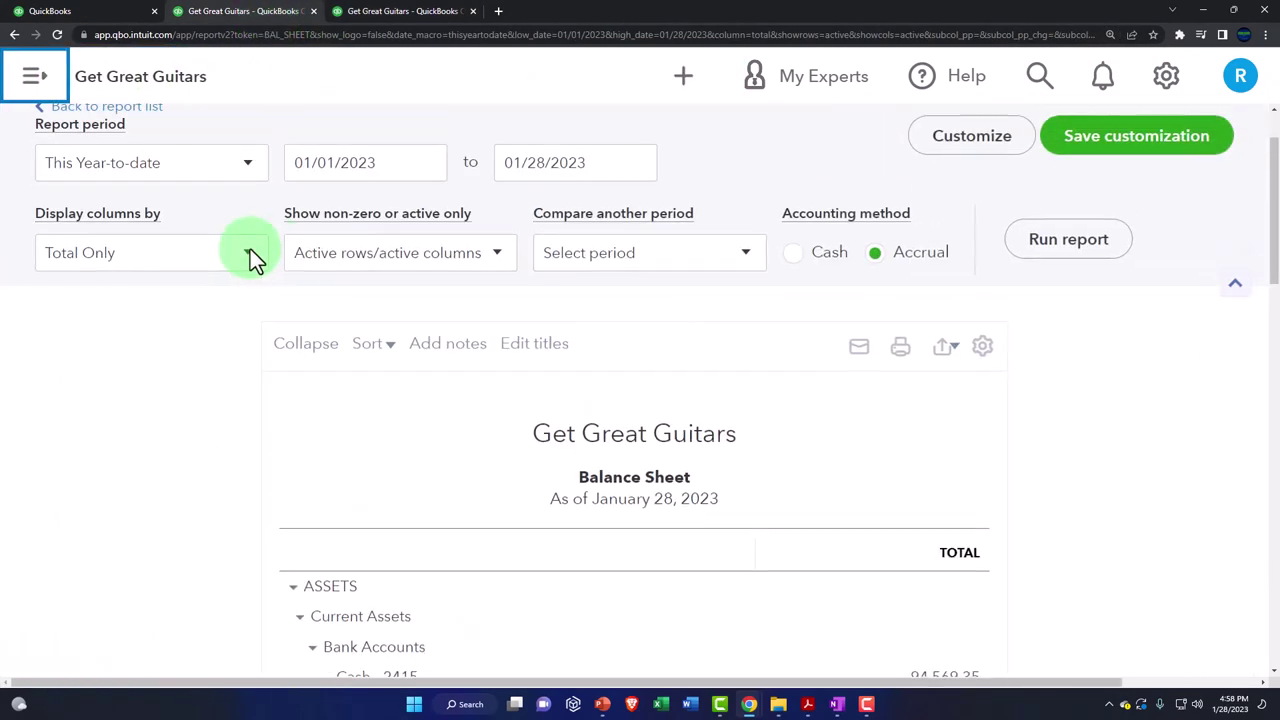
left_click(362, 165)
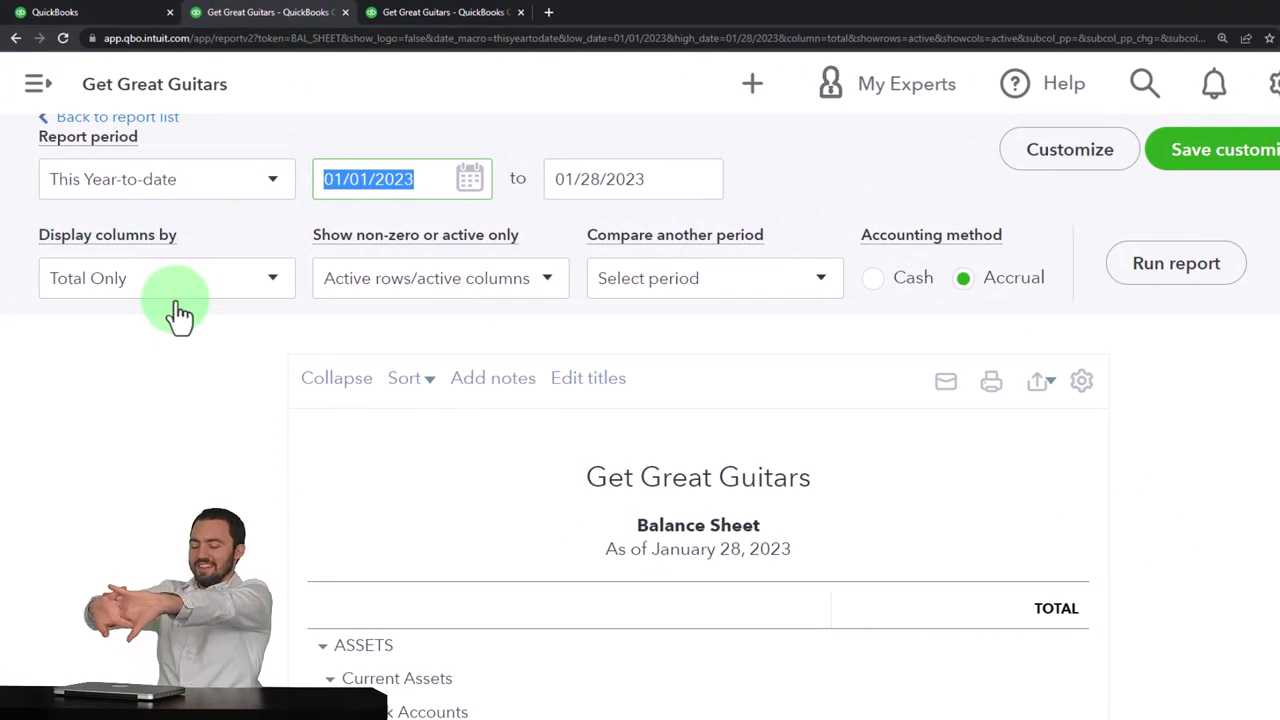
type("01012")
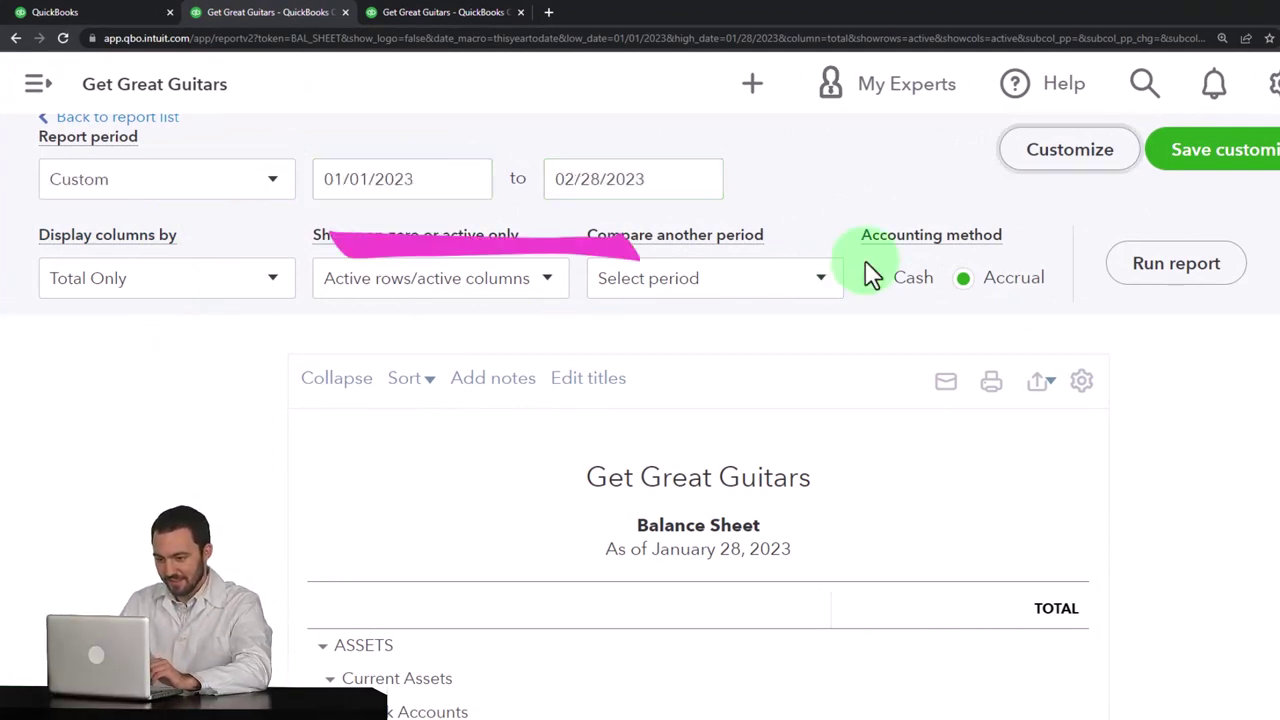
left_click(1135, 277)
scroll(1144, 285, "down", 3)
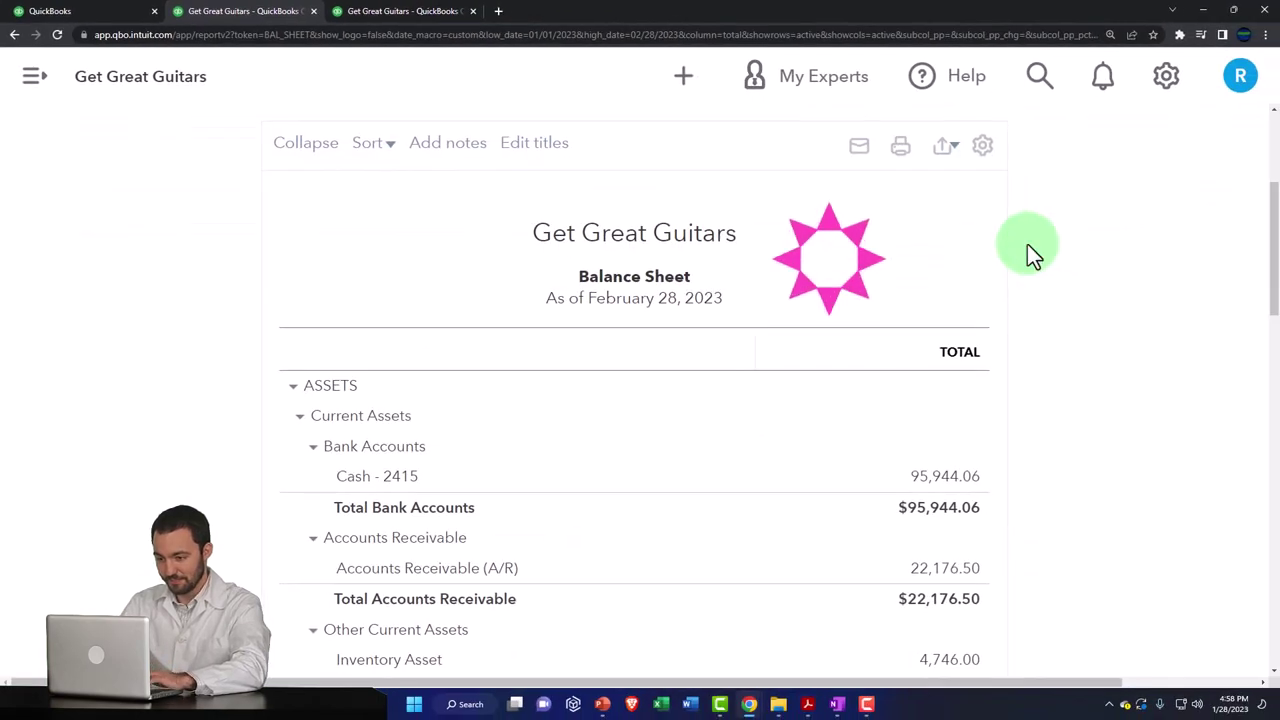
Step: Display the Balance Sheet columns by Months, rerun the report, and enlarge the page
scroll(197, 345, "up", 3)
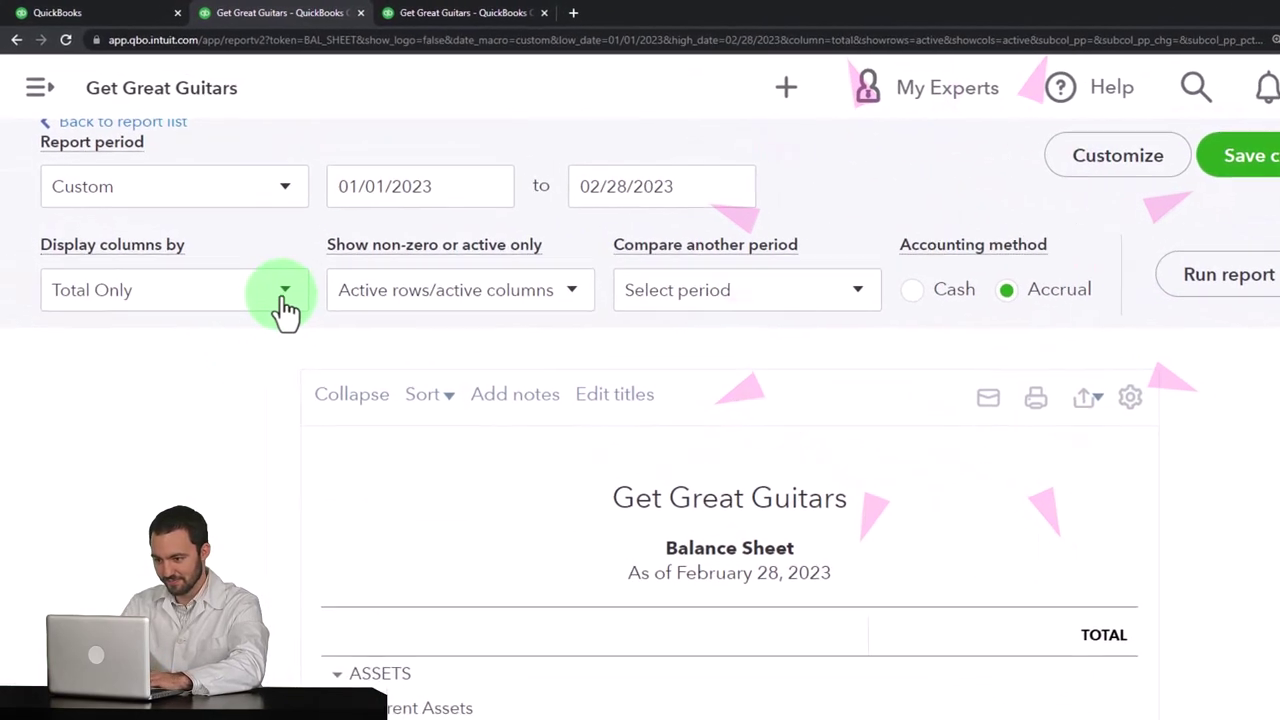
left_click(282, 298)
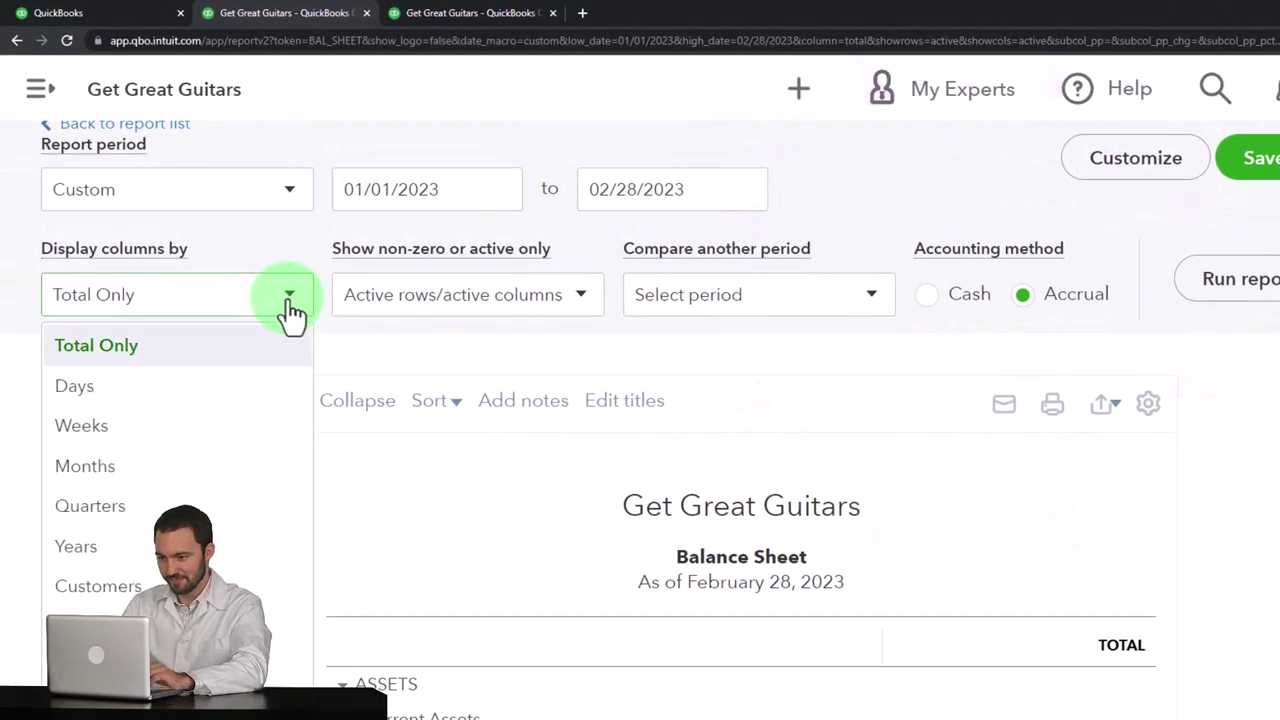
left_click(170, 483)
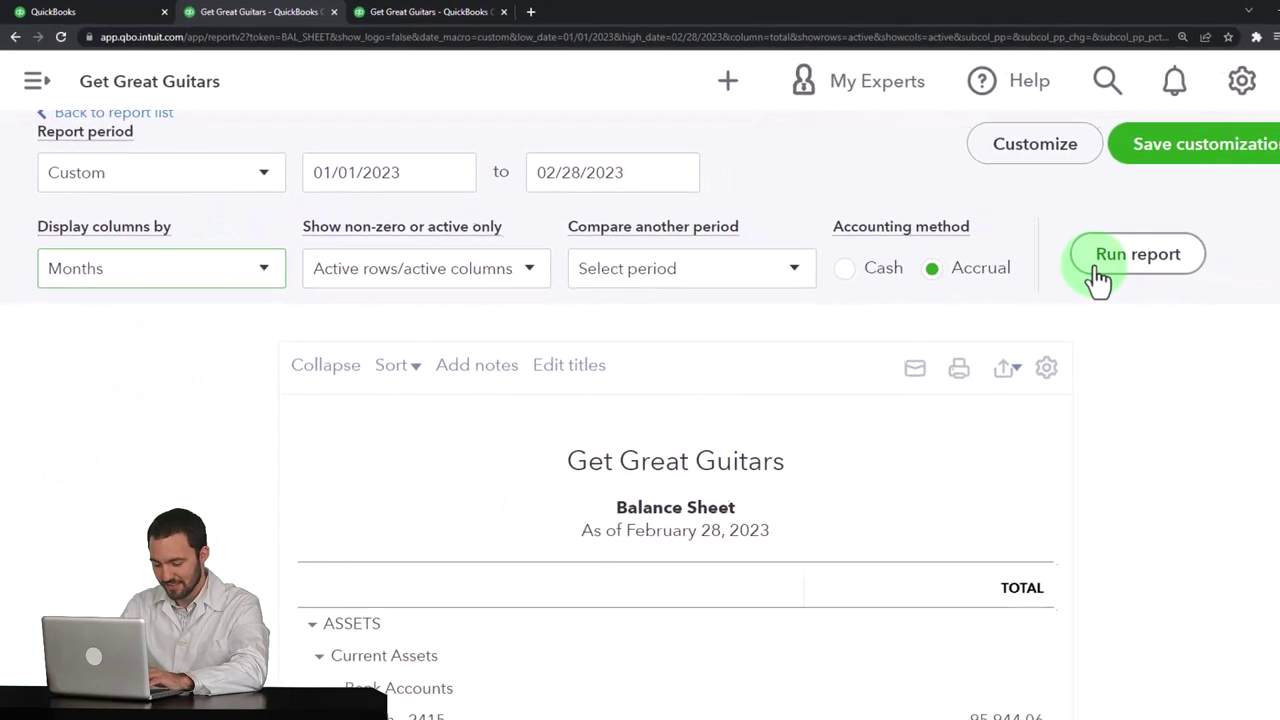
left_click(1097, 272)
scroll(1125, 380, "down", 2)
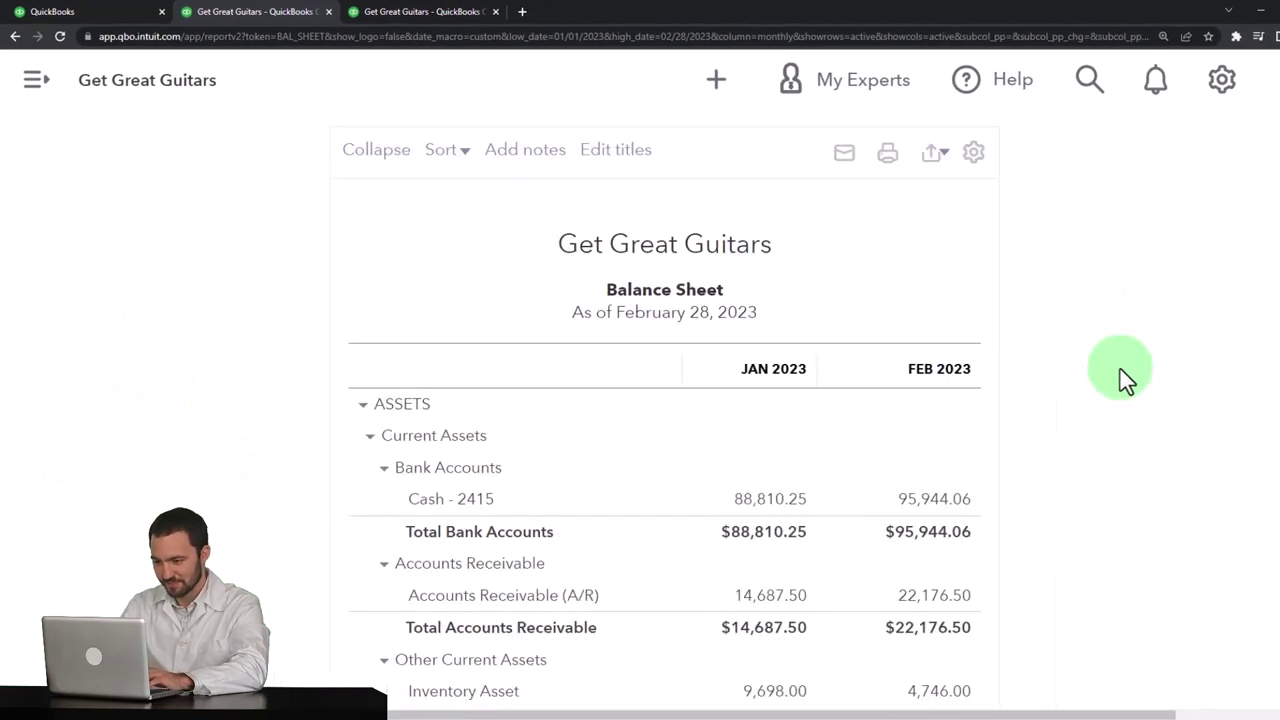
scroll(1125, 380, "down", 1)
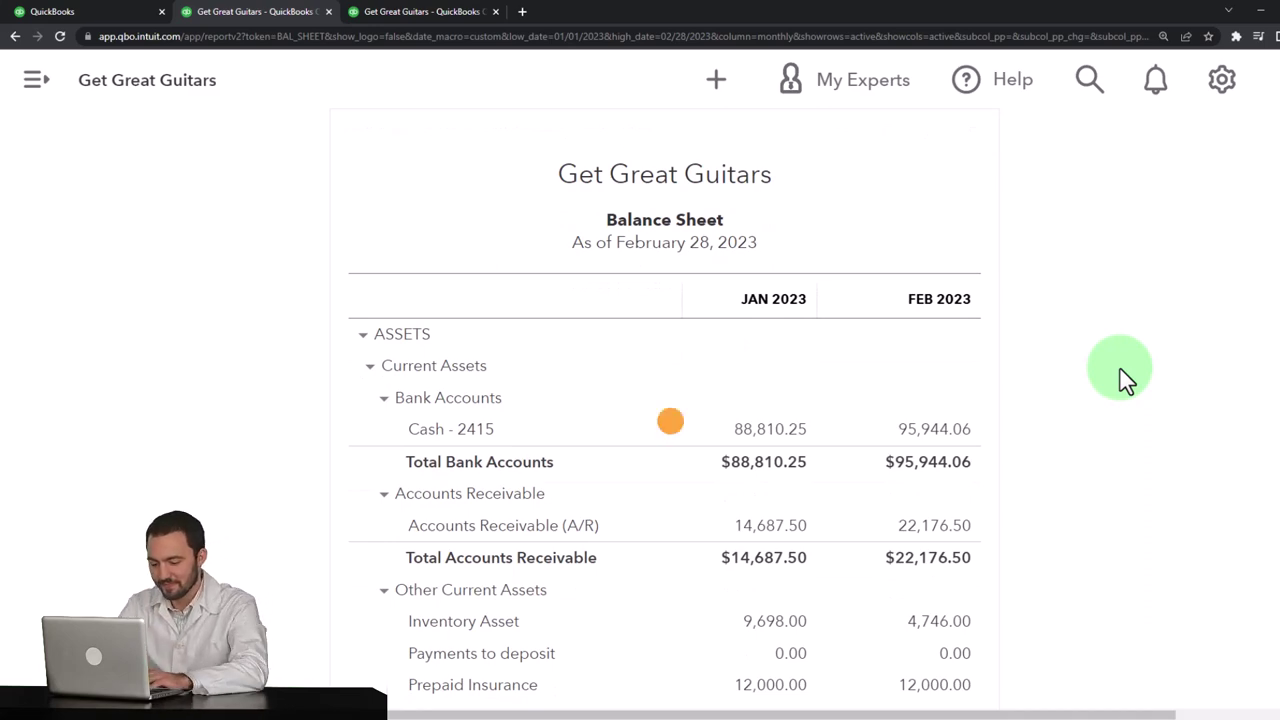
scroll(1108, 330, "down", 1)
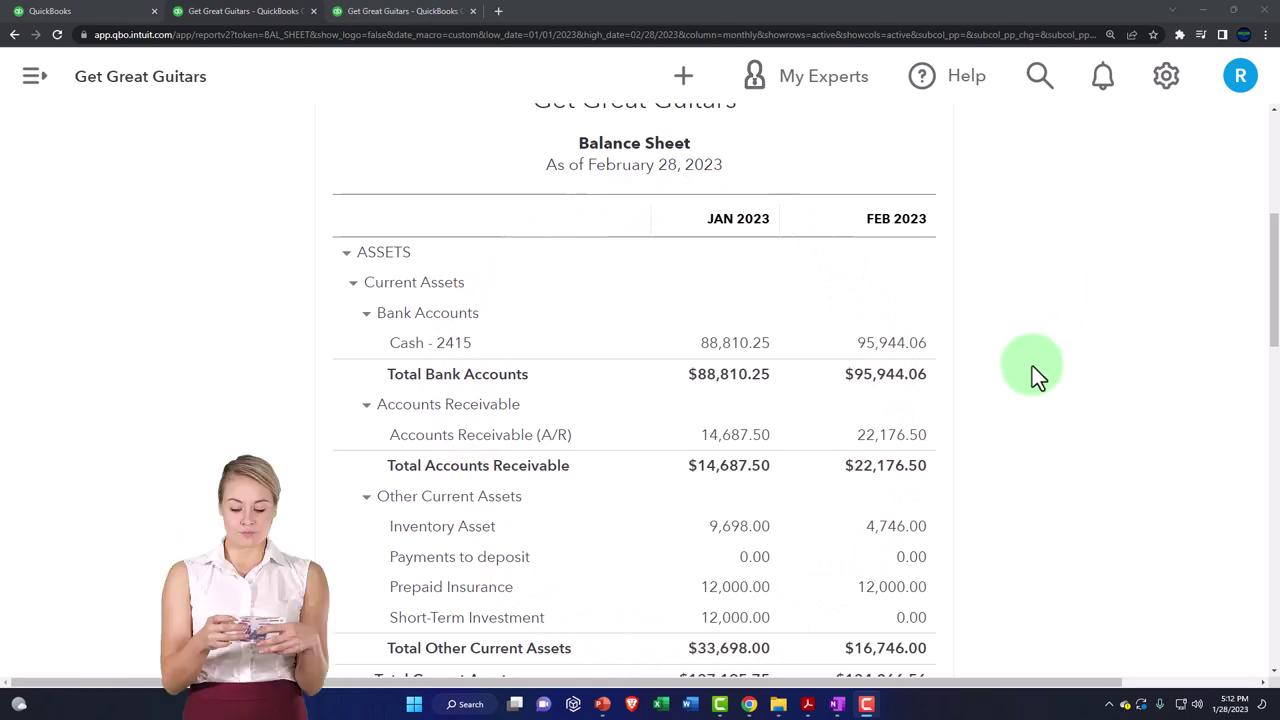
key("ctrl+plus")
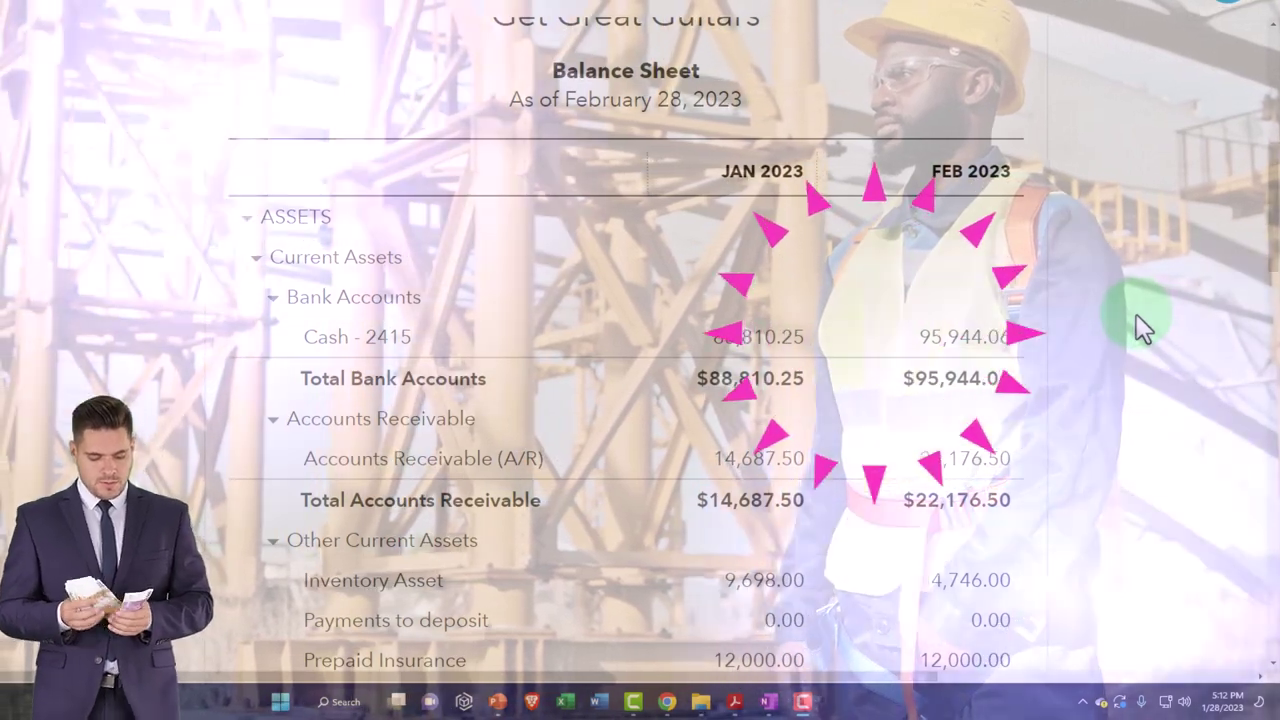
scroll(1136, 314, "down", 1)
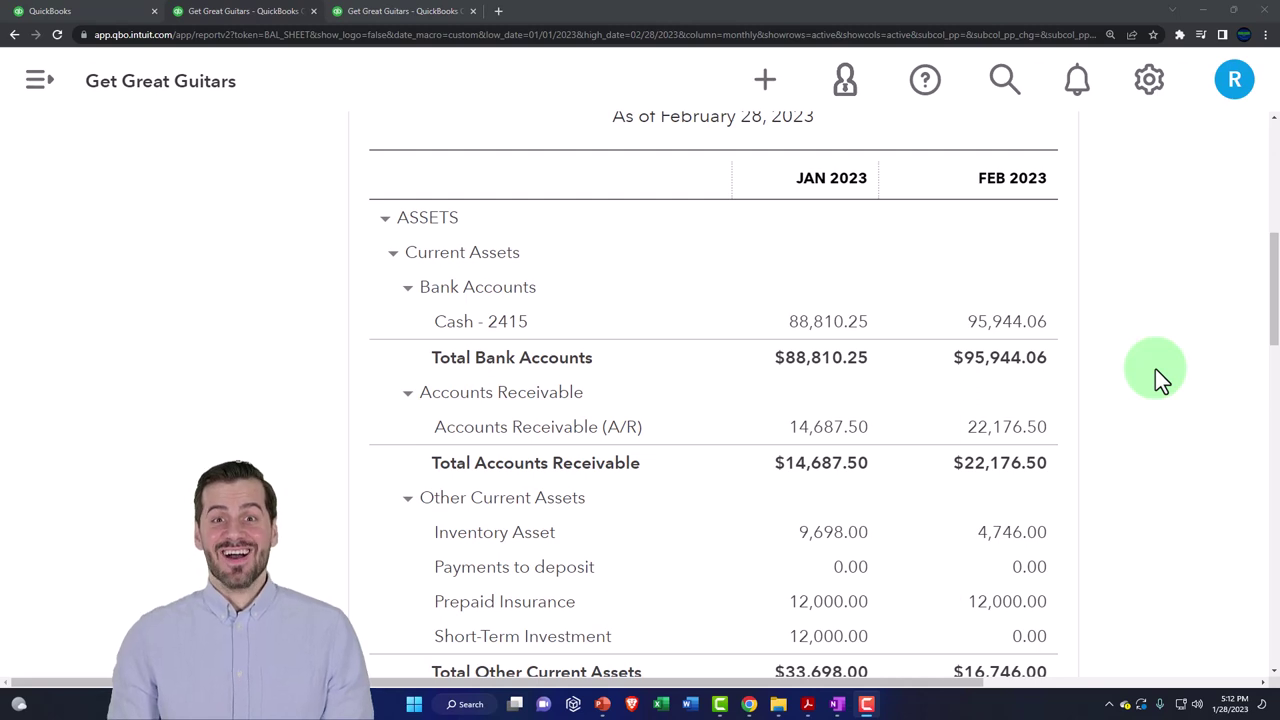
Step: Collapse the Assets and the Liabilities and Equity sections of the Balance Sheet, and enlarge the page to 250%
left_click(388, 220)
left_click(386, 256)
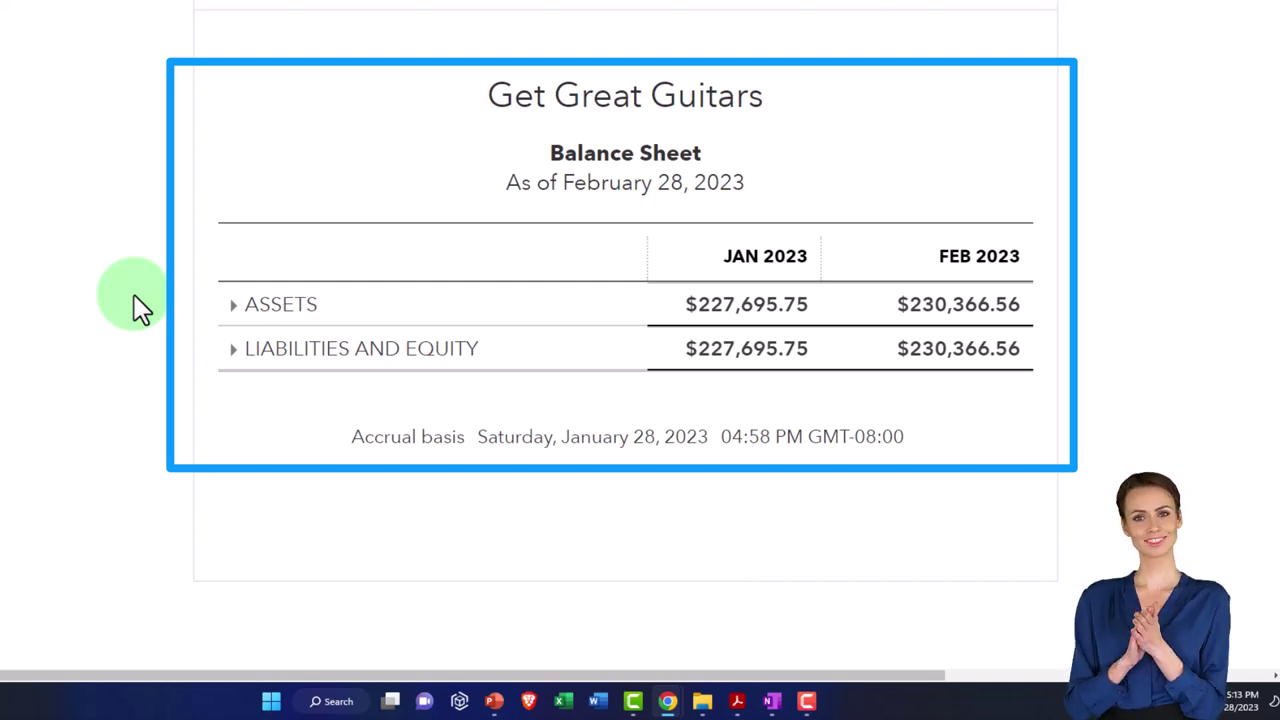
key("ctrl+plus")
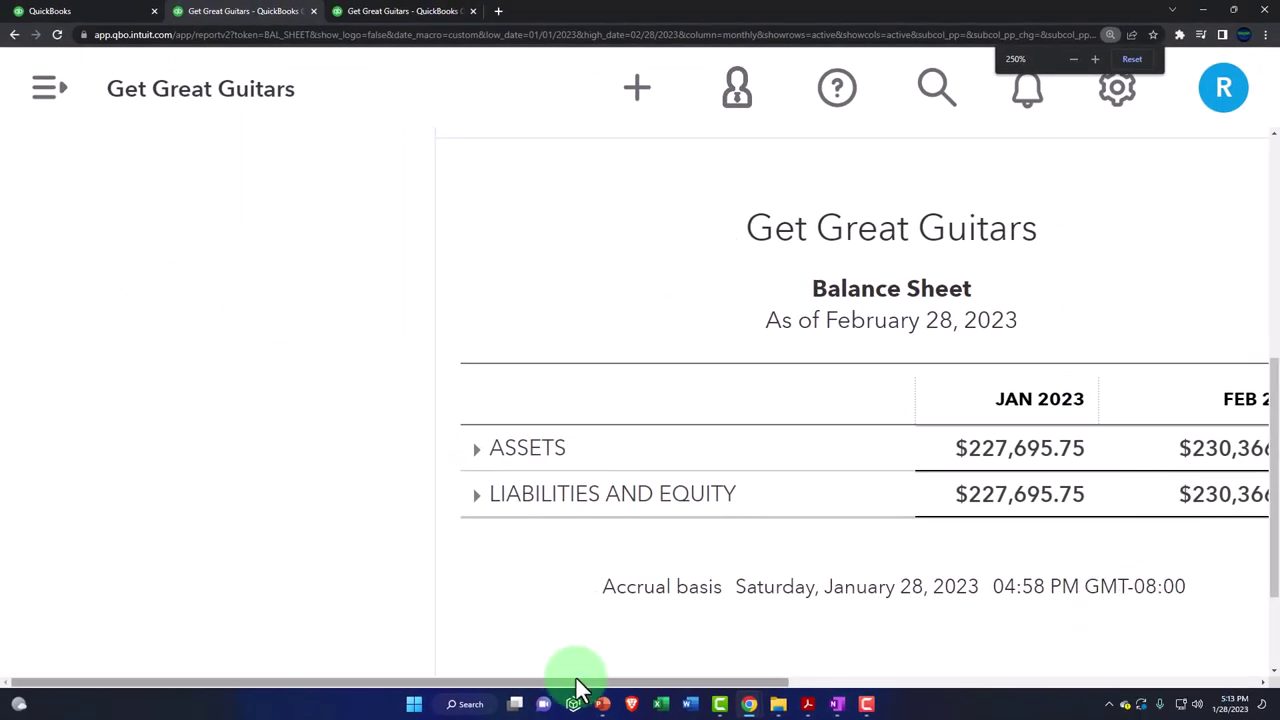
left_click_drag(574, 682, 711, 680)
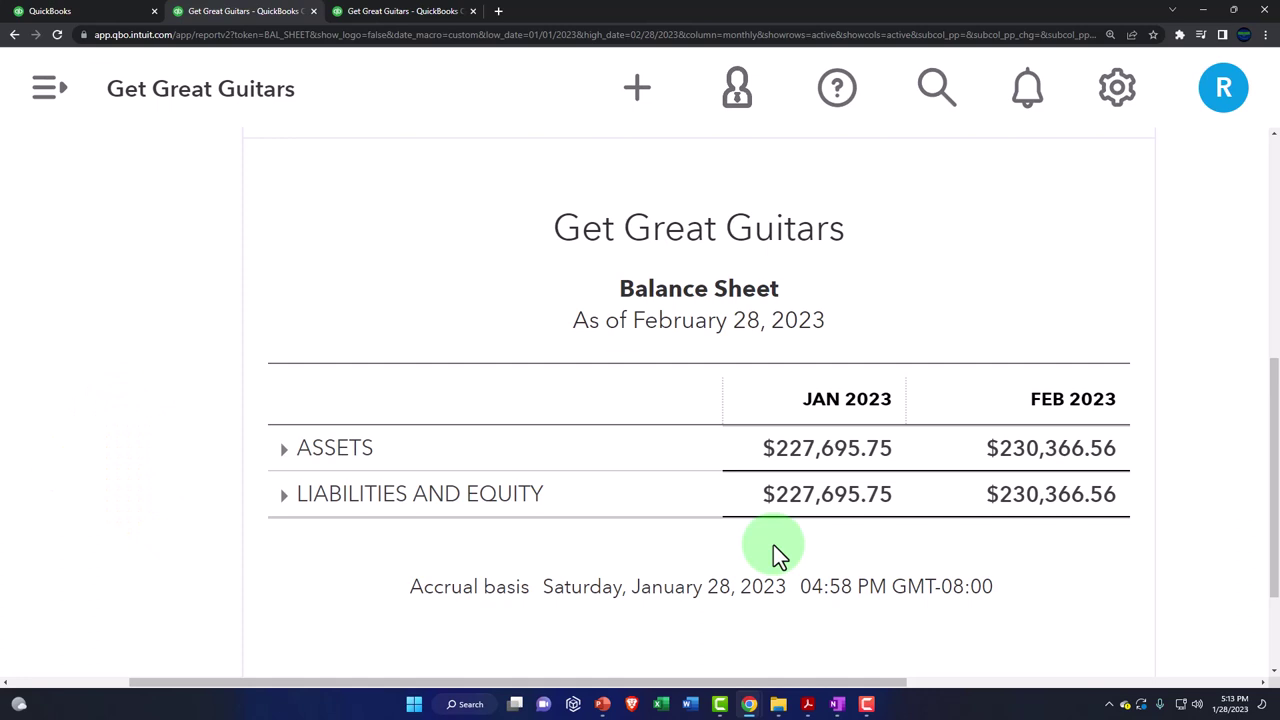
Step: Expand the Liabilities and Equity and Assets sections, and examine the January and February current asset balances
left_click(281, 498)
left_click(286, 456)
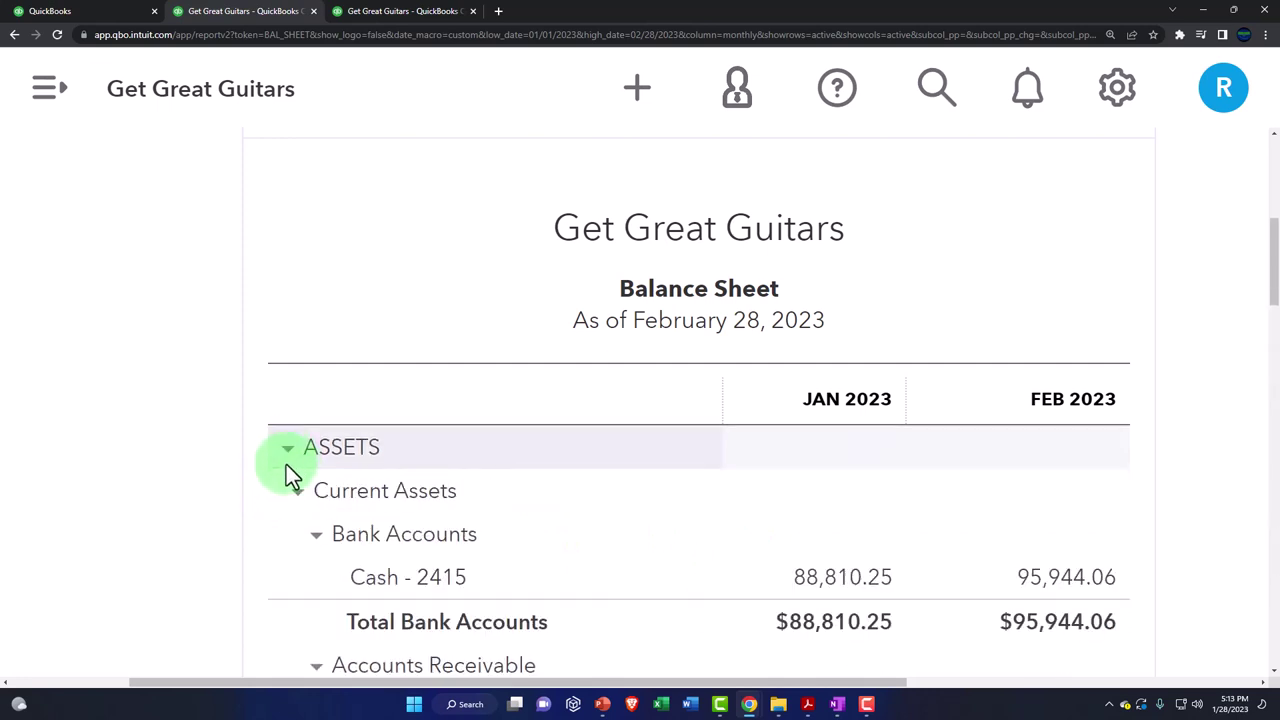
scroll(302, 476, "down", 1)
scroll(609, 457, "down", 1)
scroll(1013, 390, "down", 1)
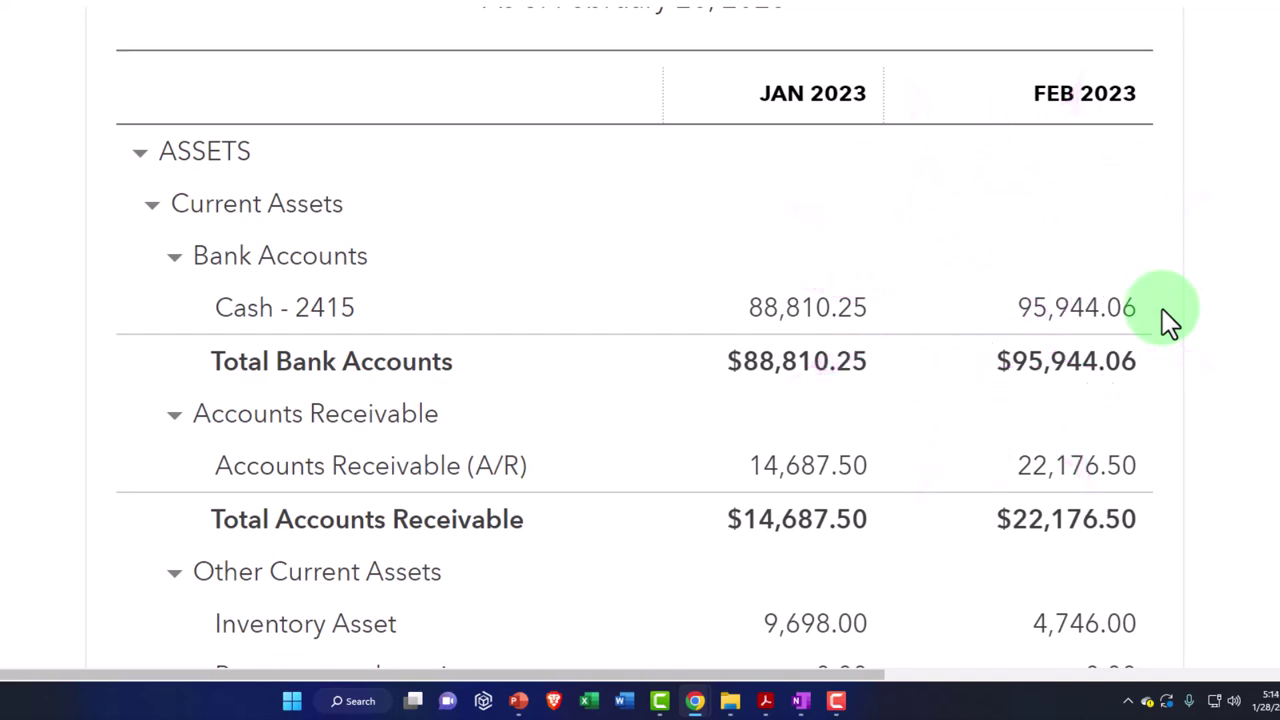
scroll(1162, 308, "down", 1)
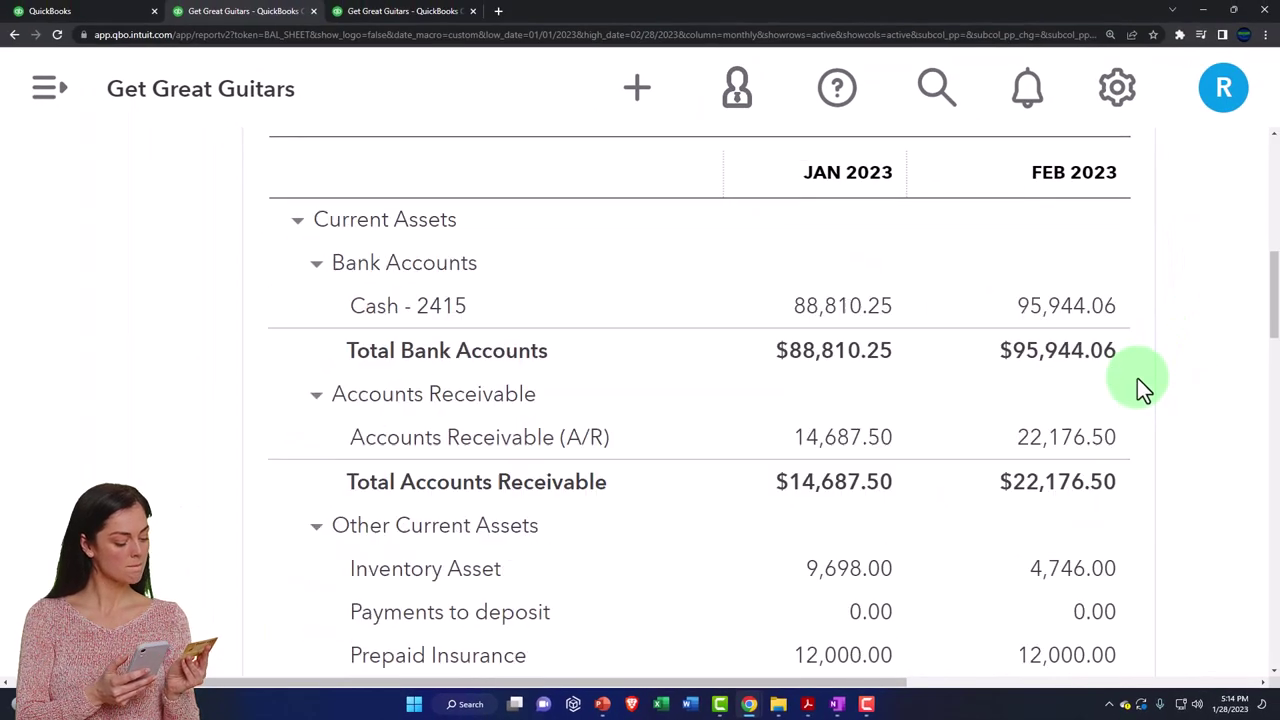
scroll(1137, 378, "up", 1)
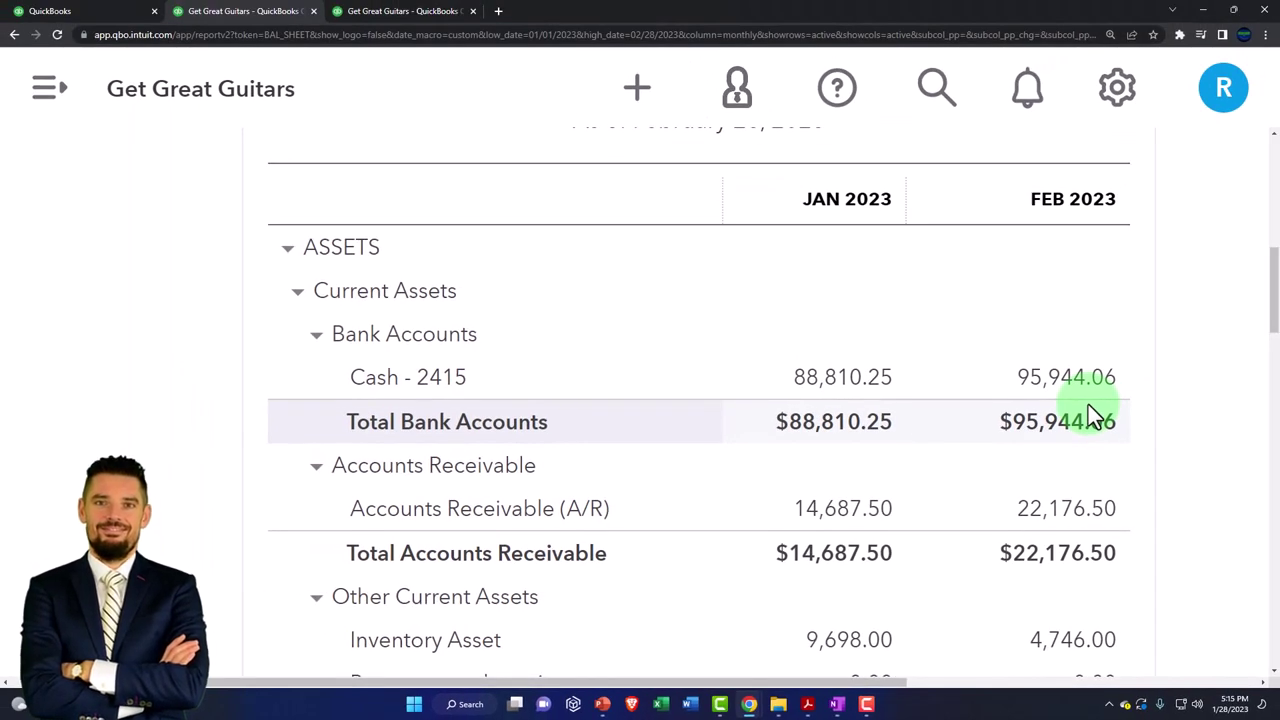
key("ctrl+minus")
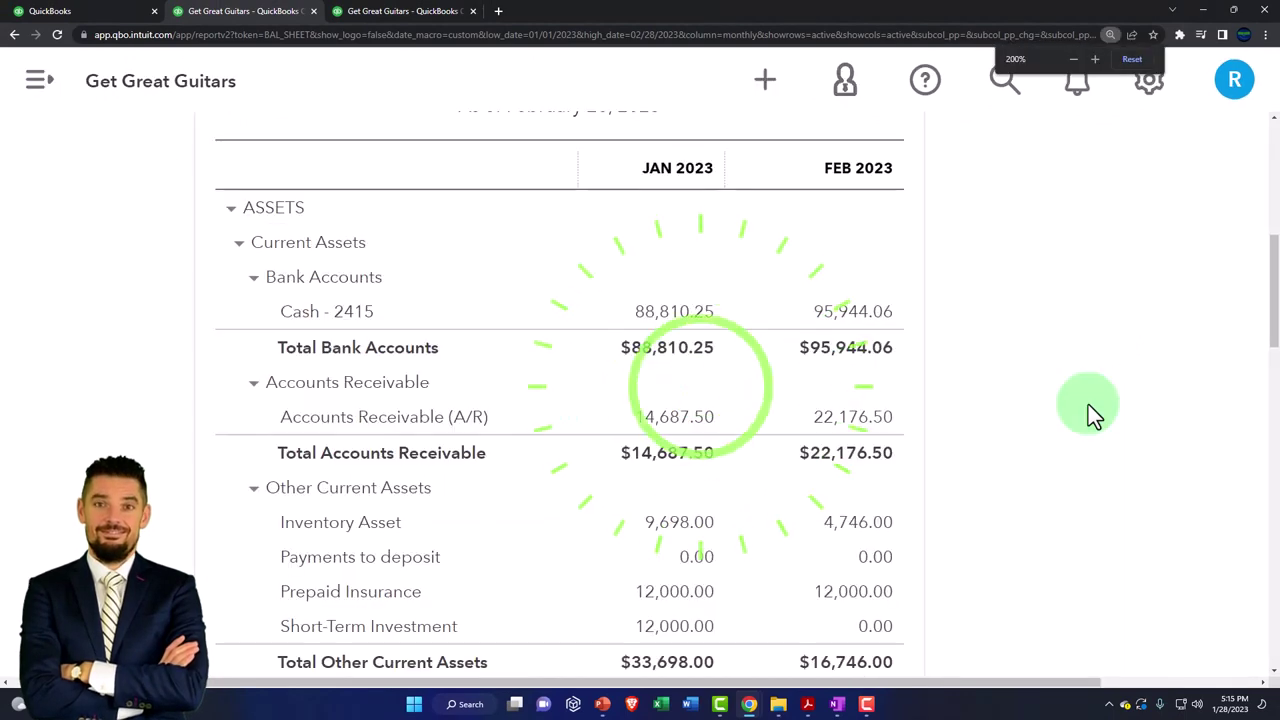
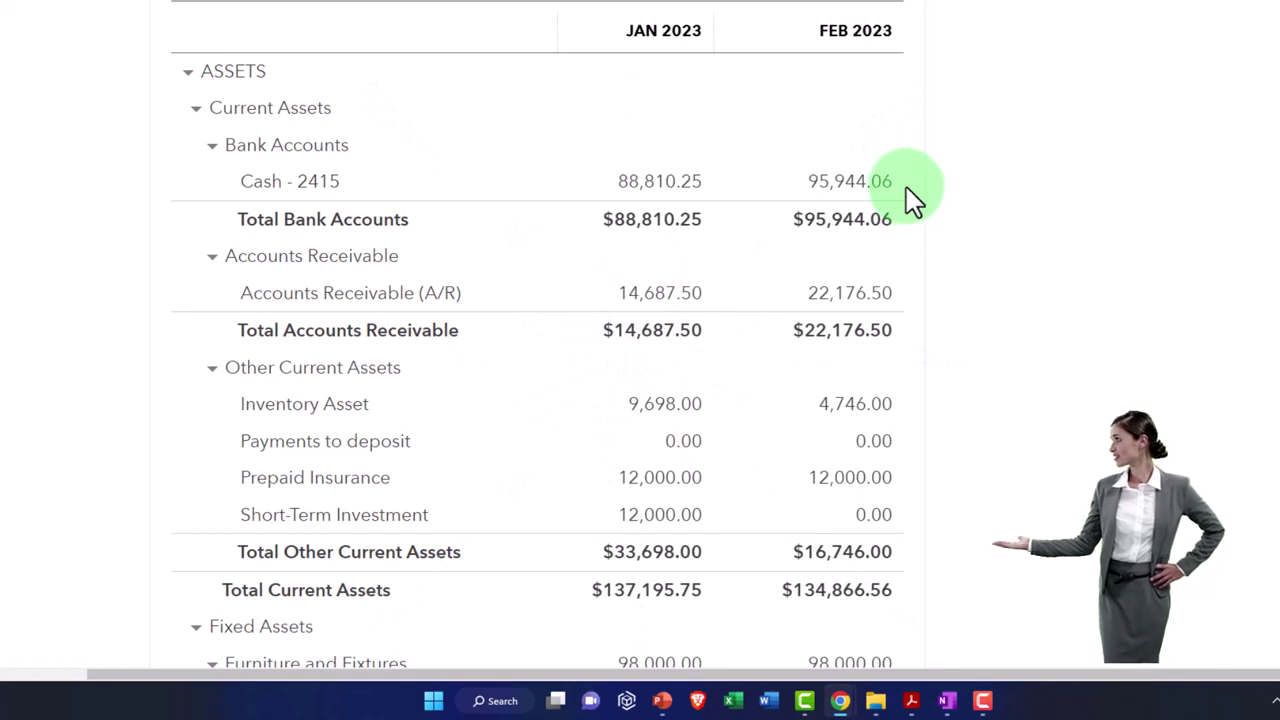
Step: In the first browser tab, enlarge the page and open the Reconcile page under Accounting for Get Great Guitars
left_click(122, 12)
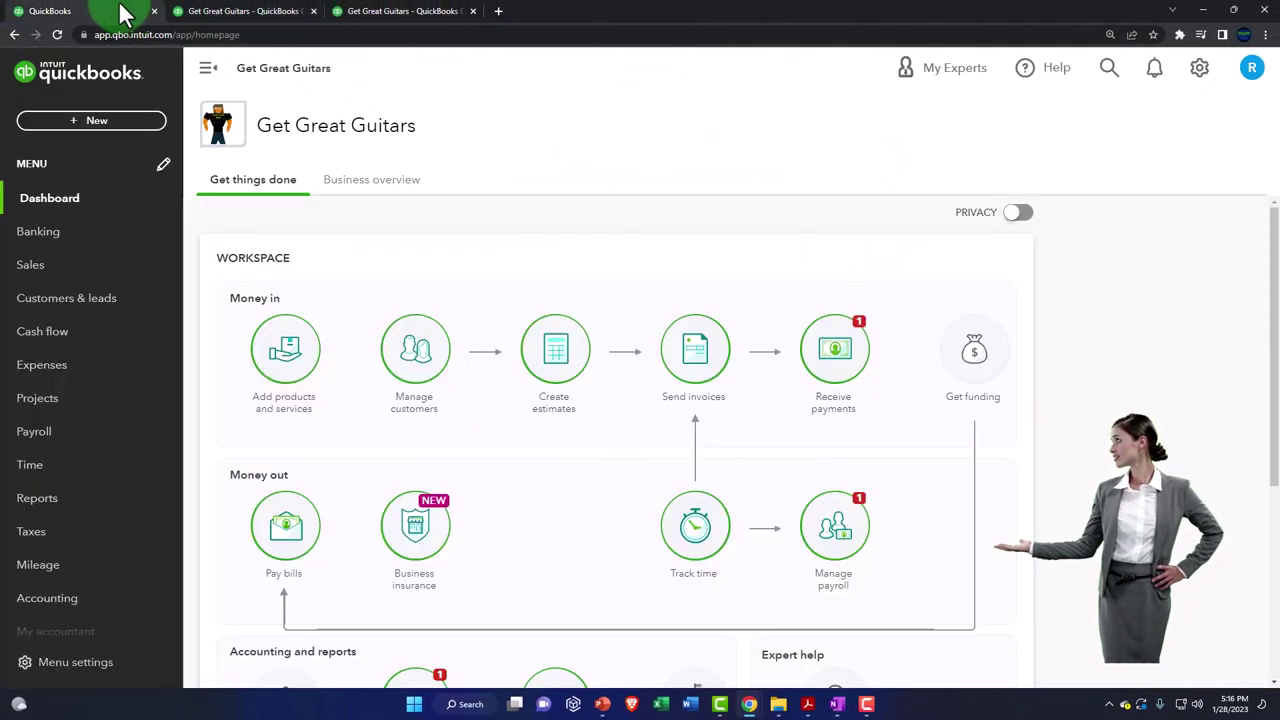
key("ctrl+plus")
key("ctrl+plus")
key("ctrl+plus")
scroll(150, 490, "down", 2)
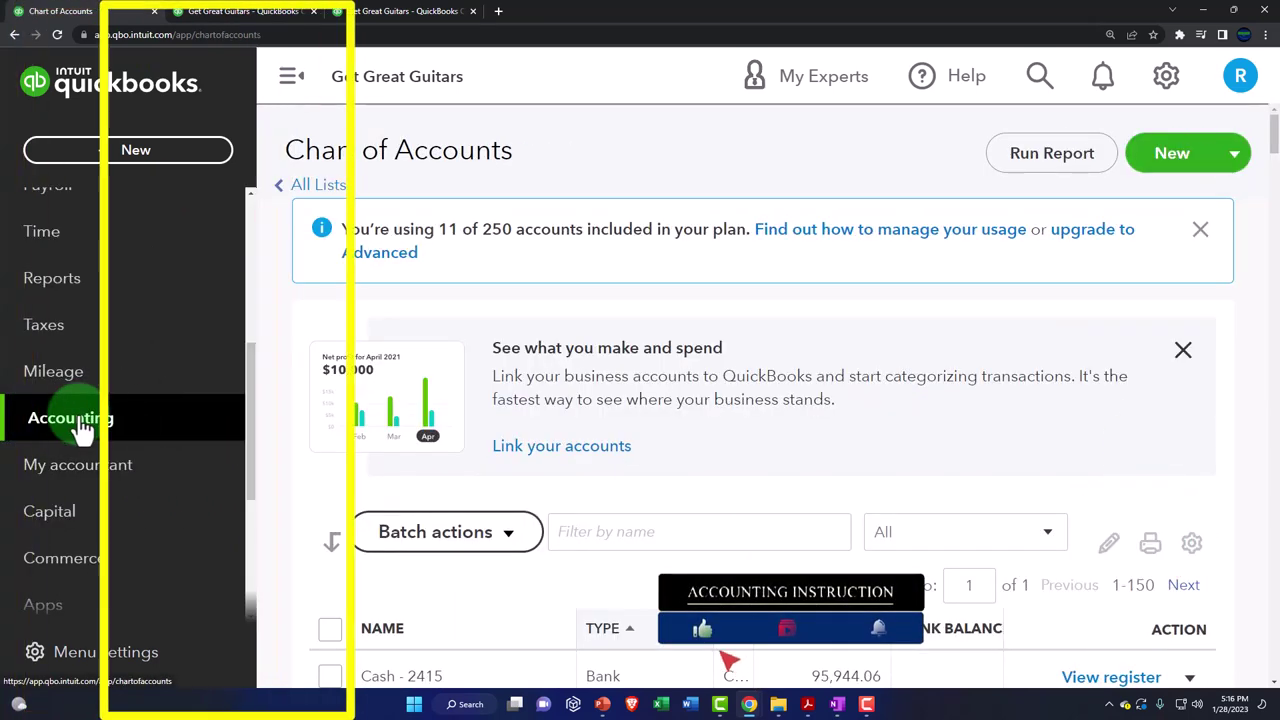
left_click(83, 425)
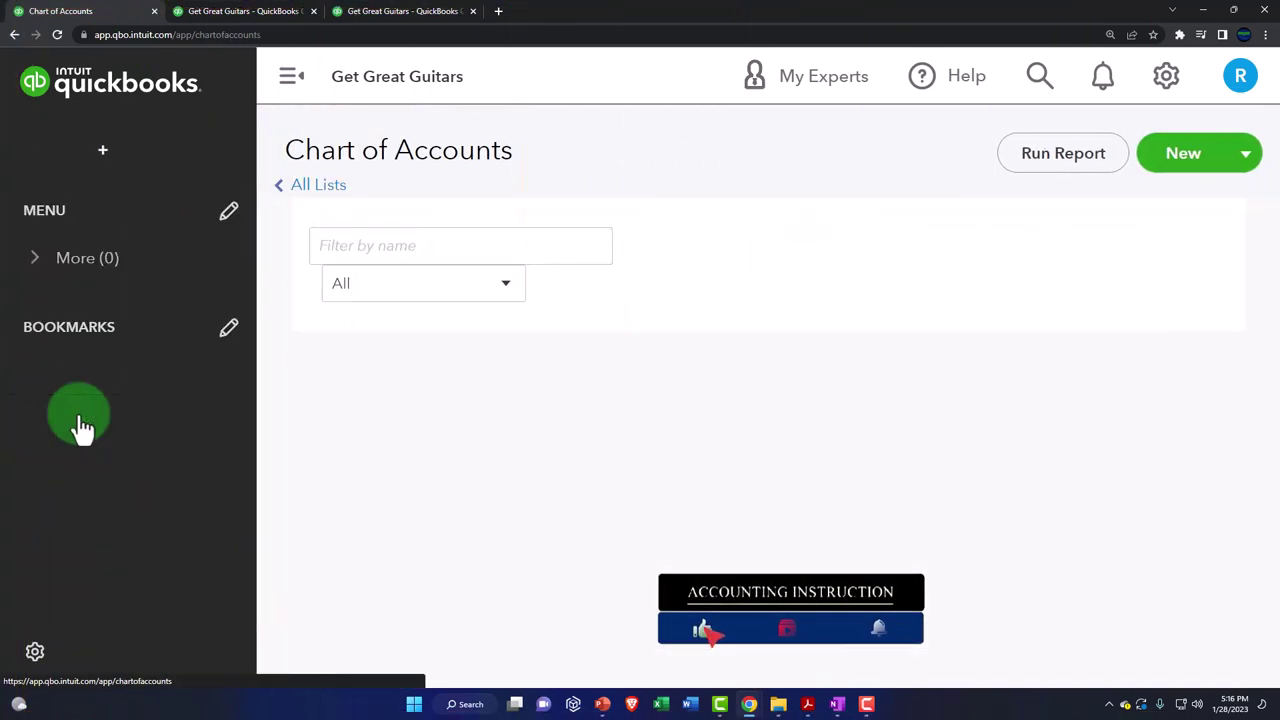
left_click(140, 196)
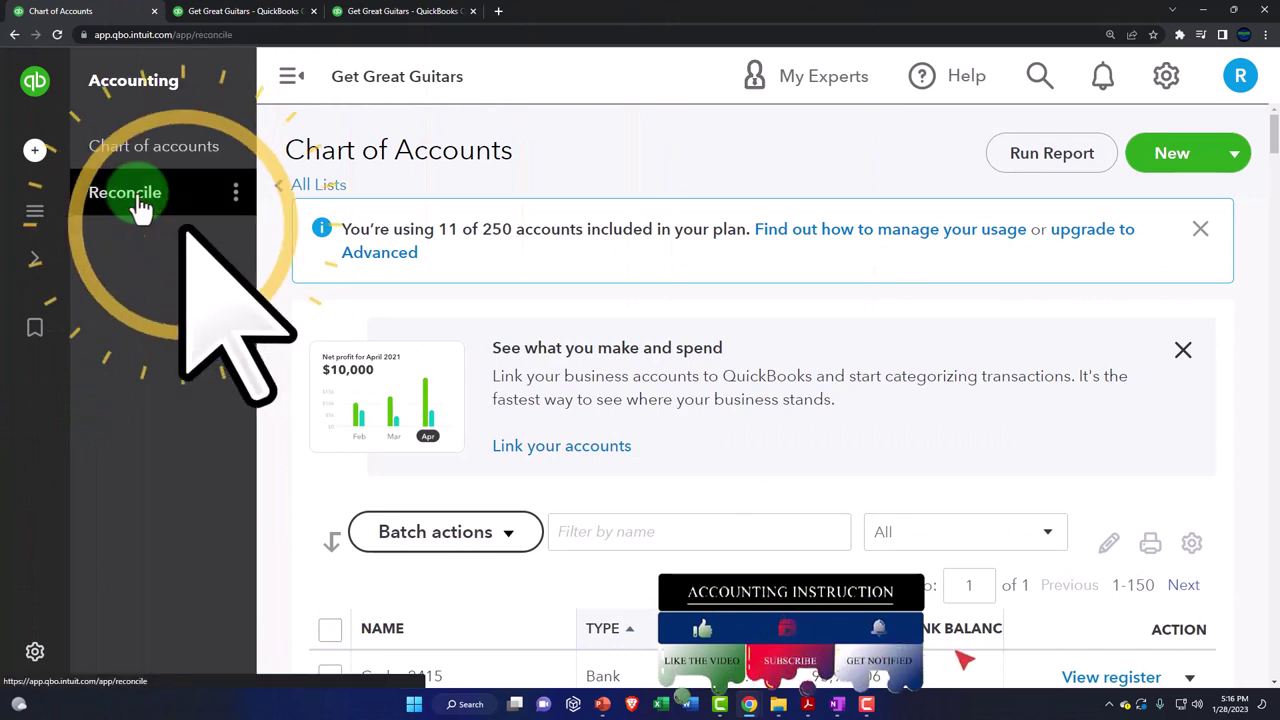
scroll(458, 430, "down", 1)
scroll(460, 430, "down", 1)
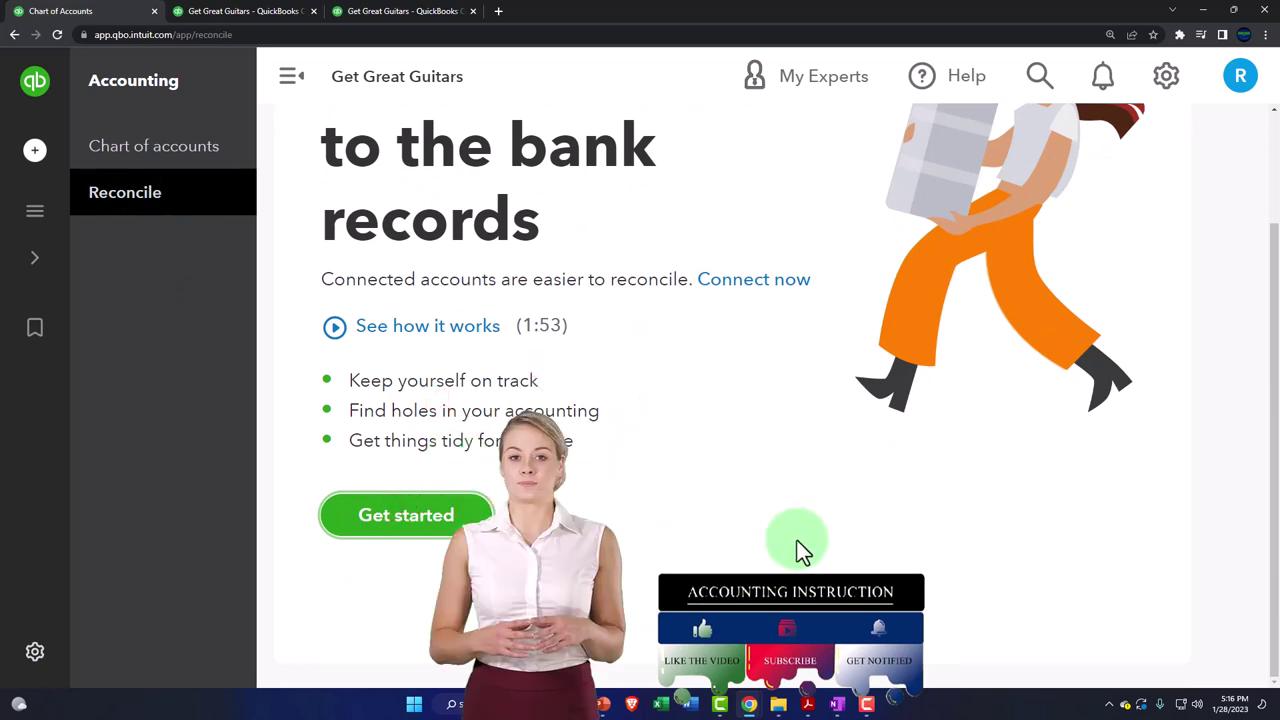
Step: Switch to the Sample Company browser window and locate the Reconcile page in the Bookkeeping section
mouse_move(752, 706)
mouse_move(937, 665)
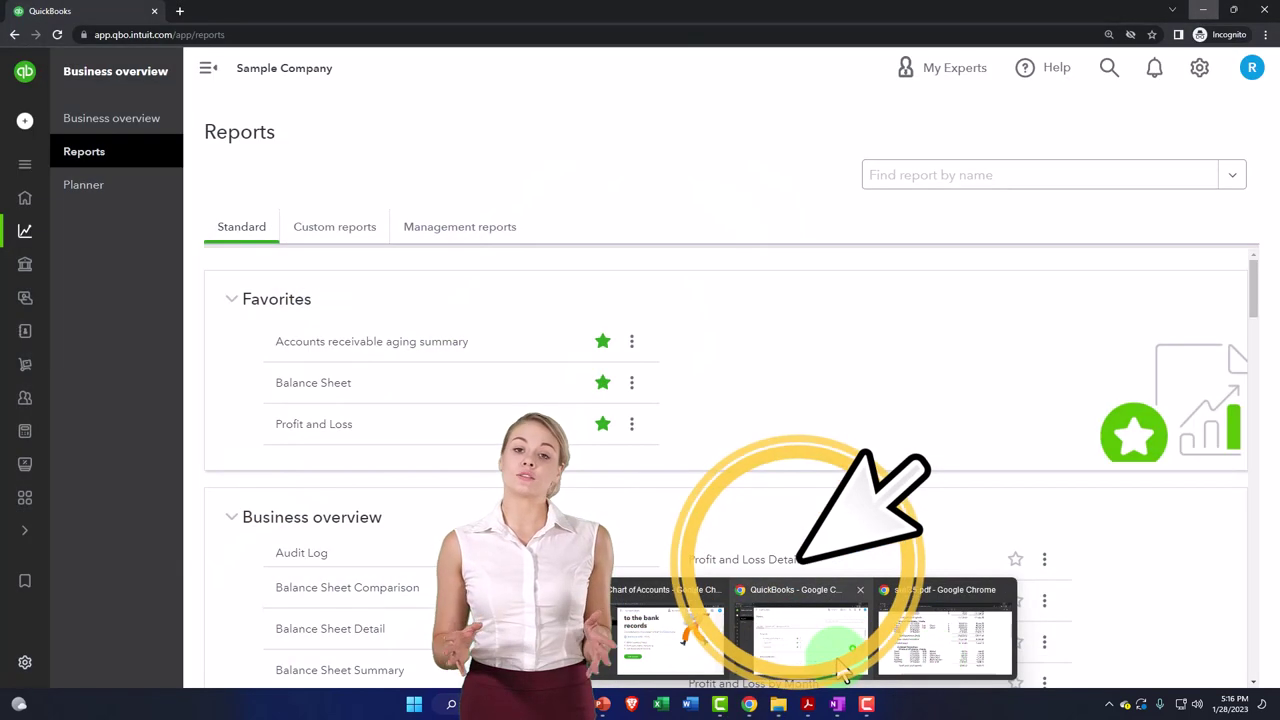
left_click(840, 662)
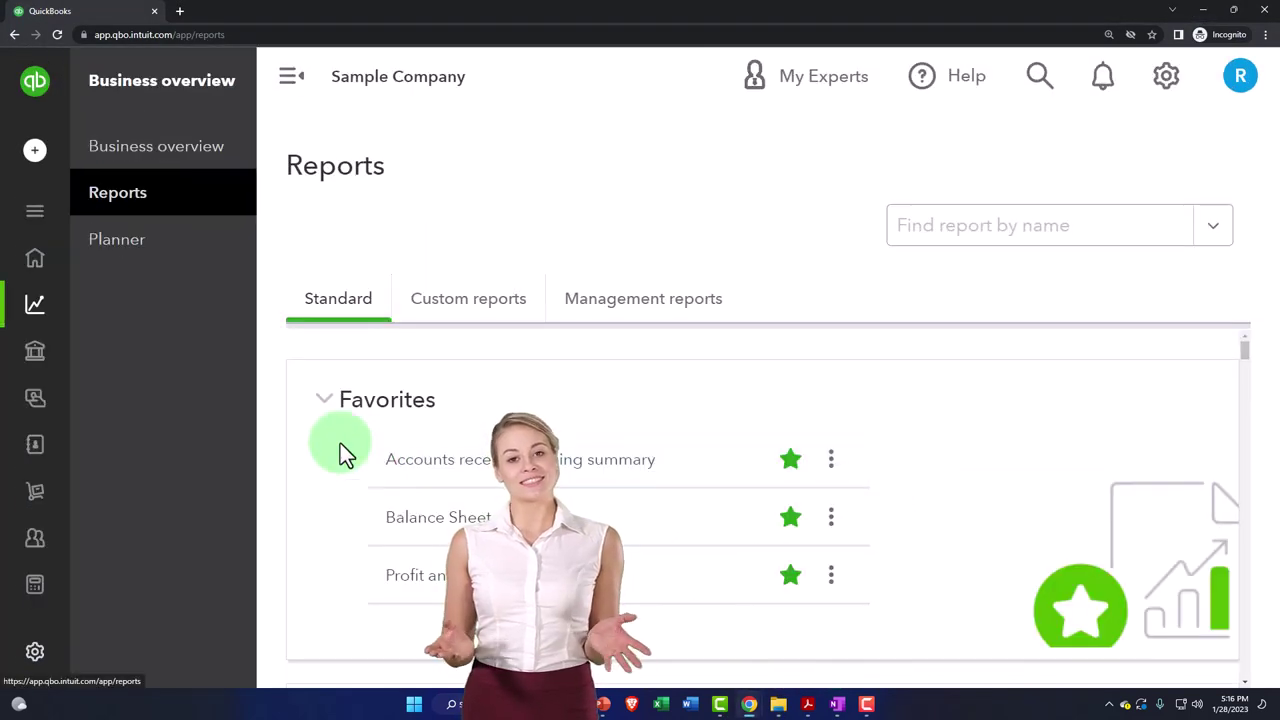
left_click(55, 365)
scroll(53, 364, "down", 2)
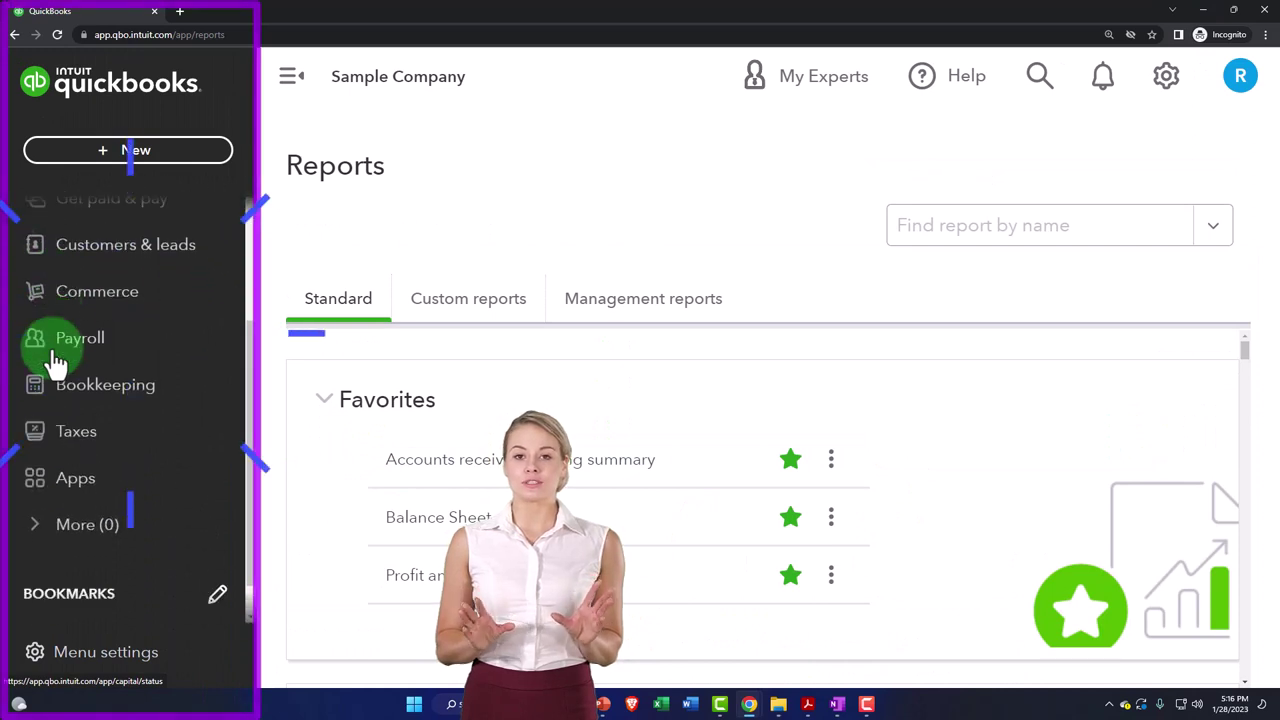
left_click(63, 390)
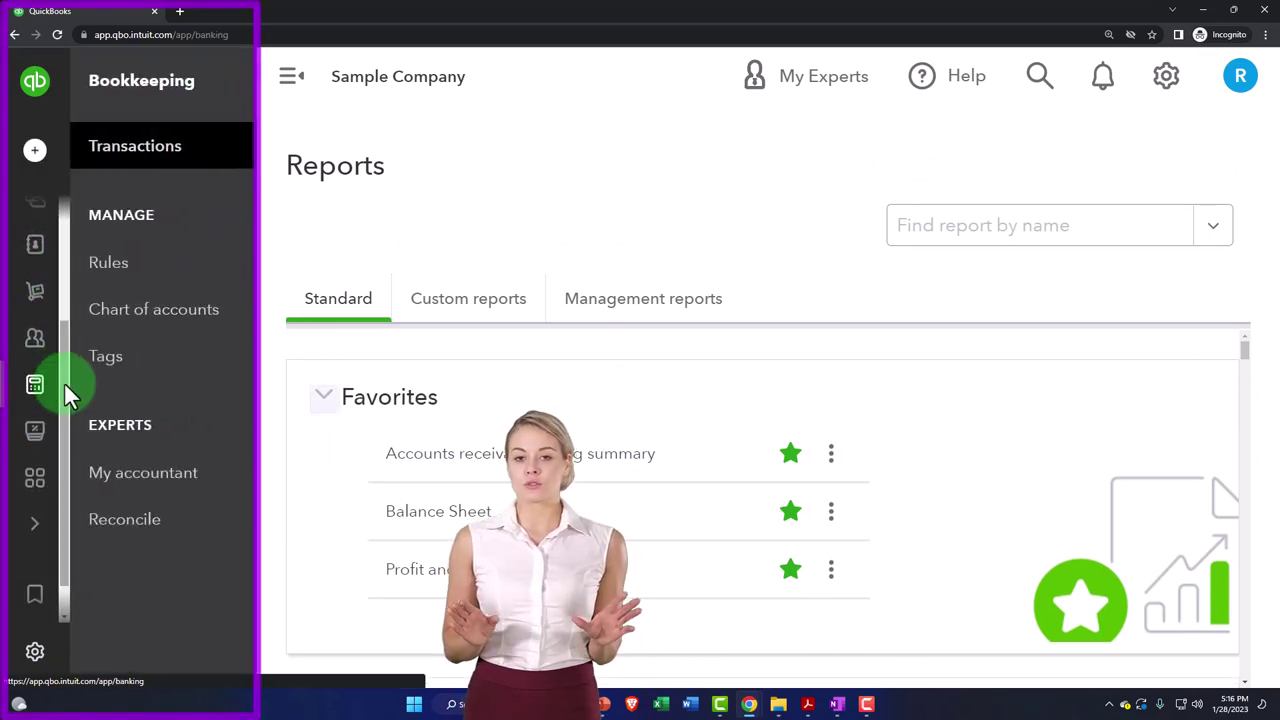
left_click(143, 468)
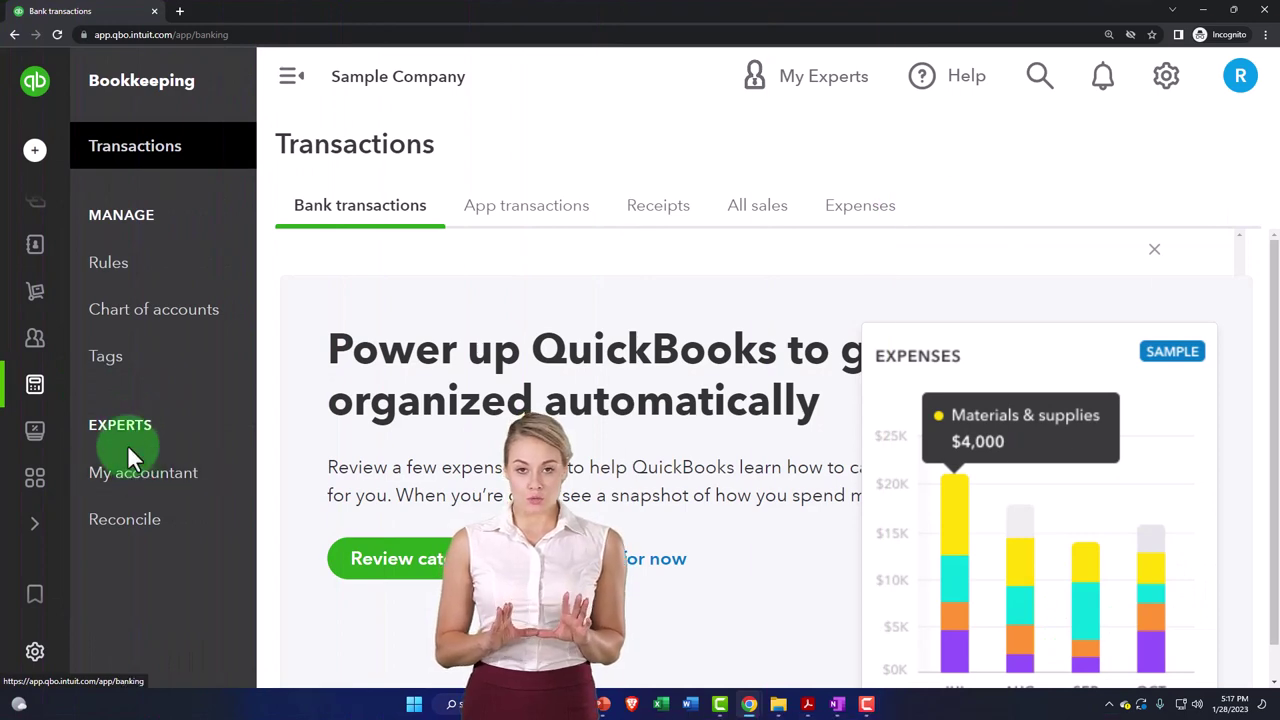
left_click(124, 524)
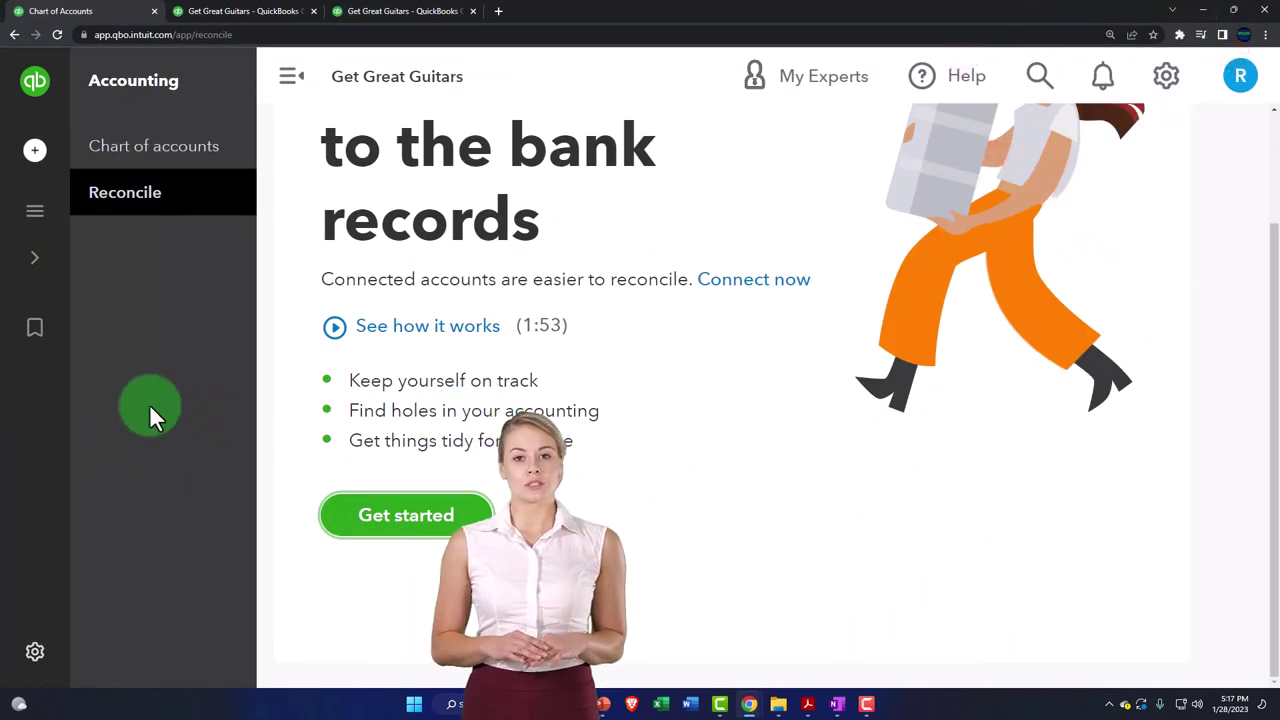
Step: Return the Get Great Guitars first tab to the Dashboard and go back to the monthly Balance Sheet's bank accounts
mouse_move(46, 370)
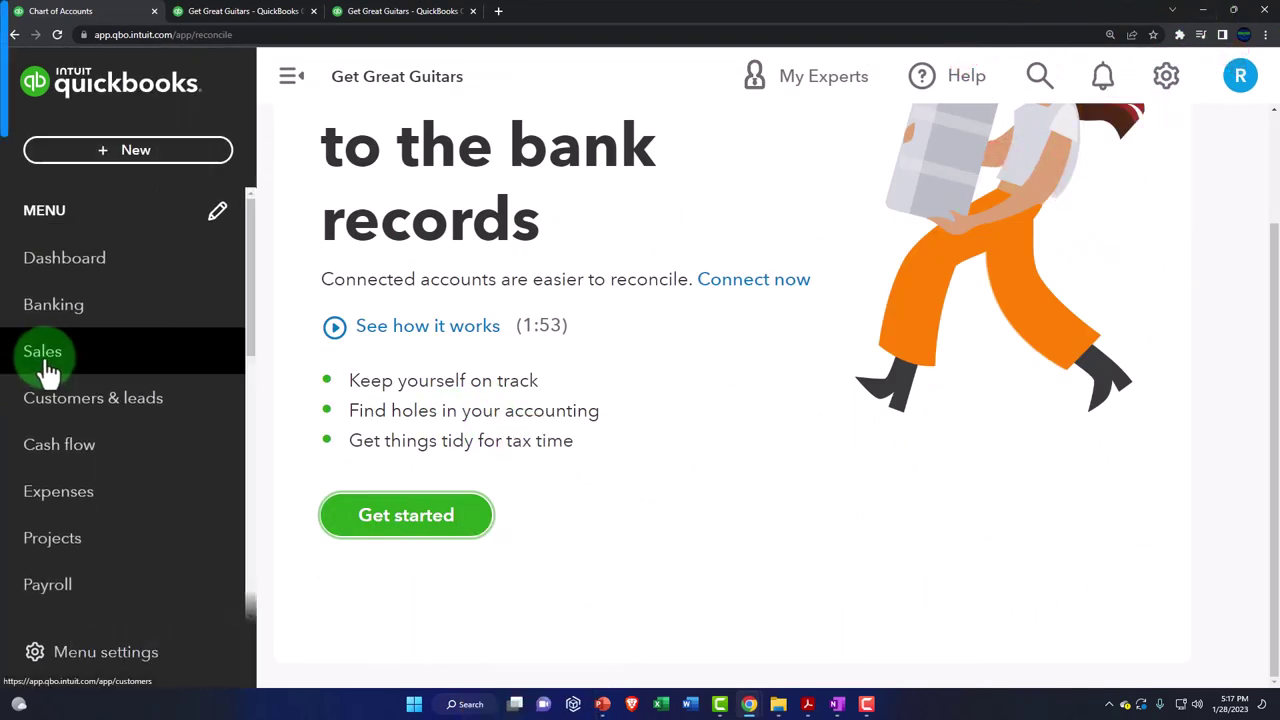
left_click(75, 278)
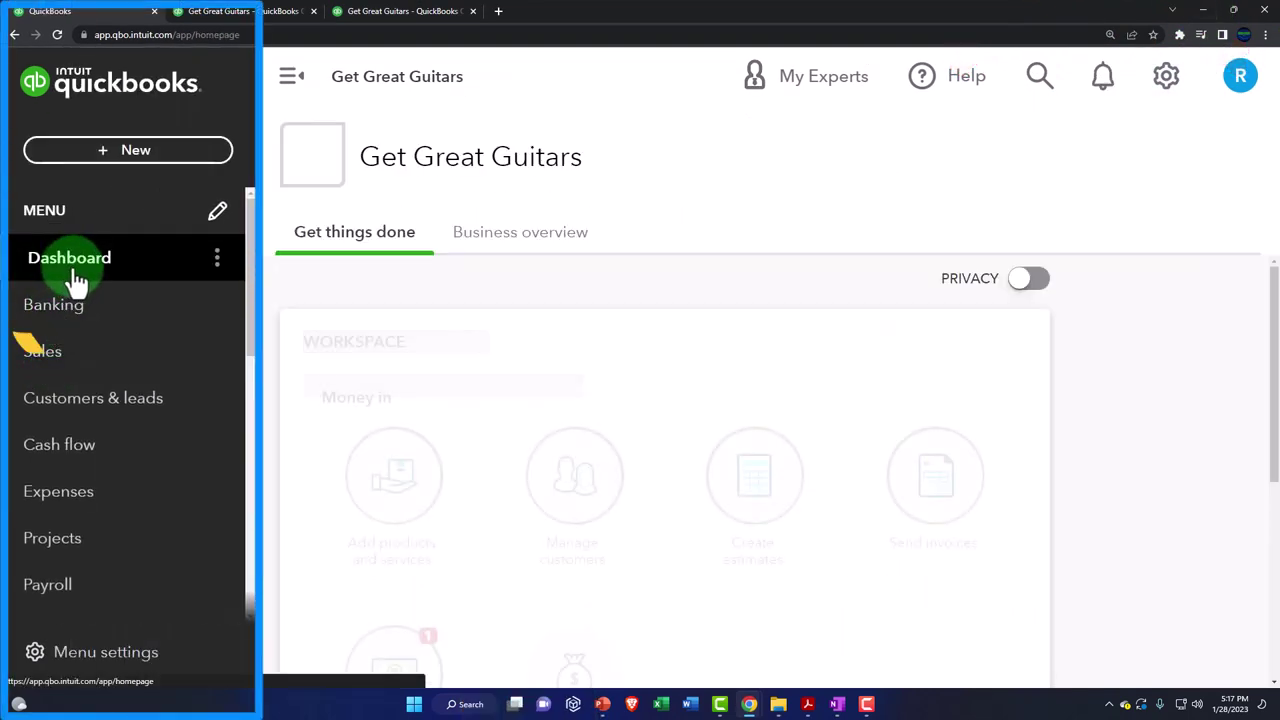
left_click(230, 18)
scroll(480, 380, "up", 3)
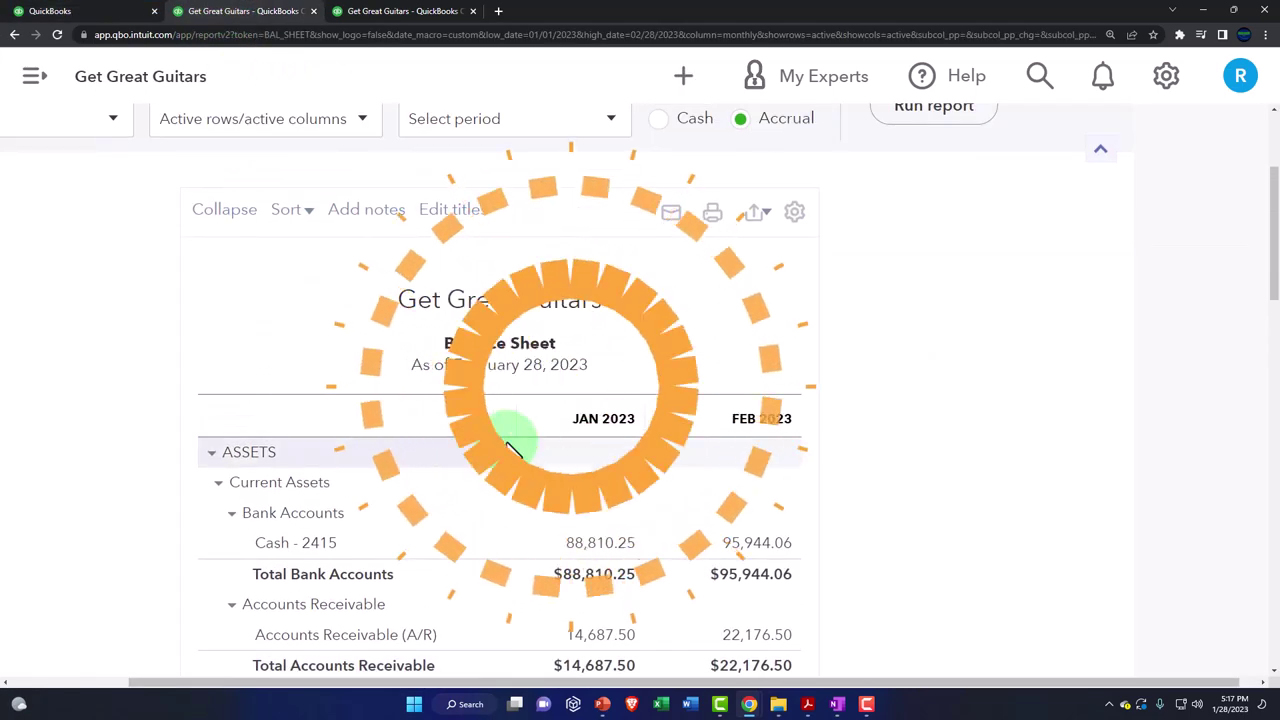
scroll(600, 455, "down", 1)
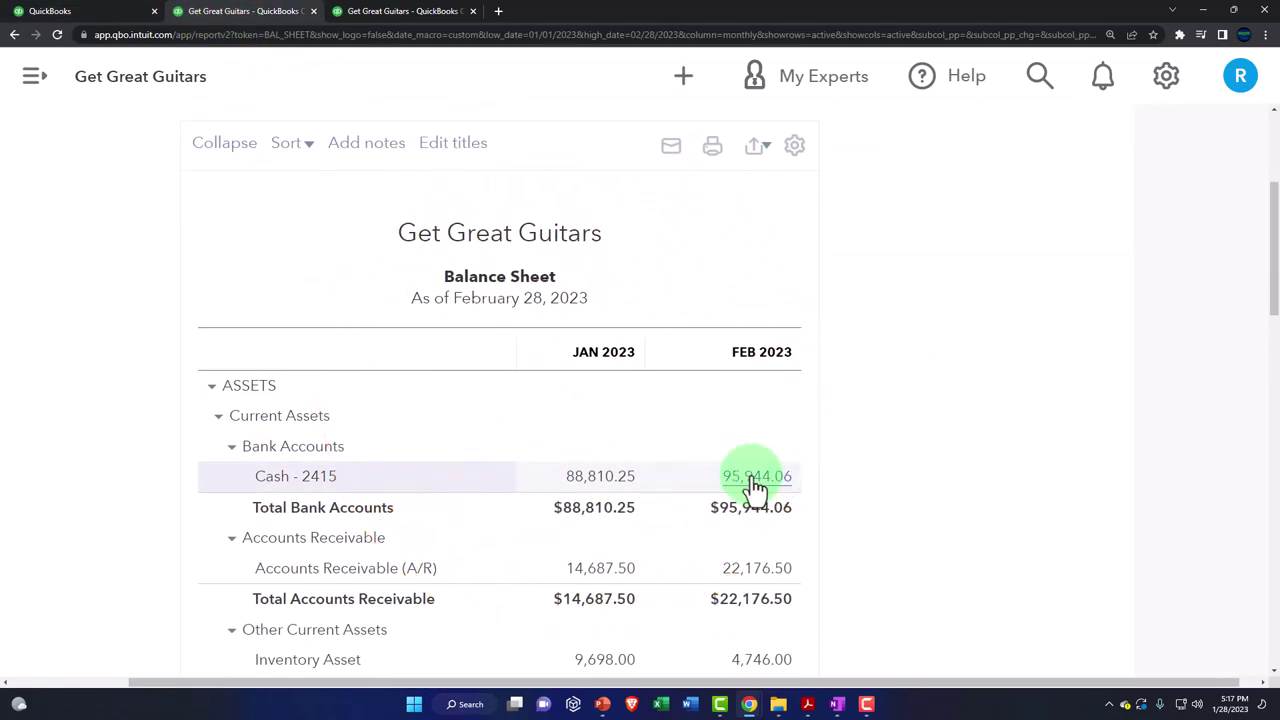
Step: Drill into the February cash balance to open its Transaction Report, and reduce the page until all columns fit
left_click(757, 480)
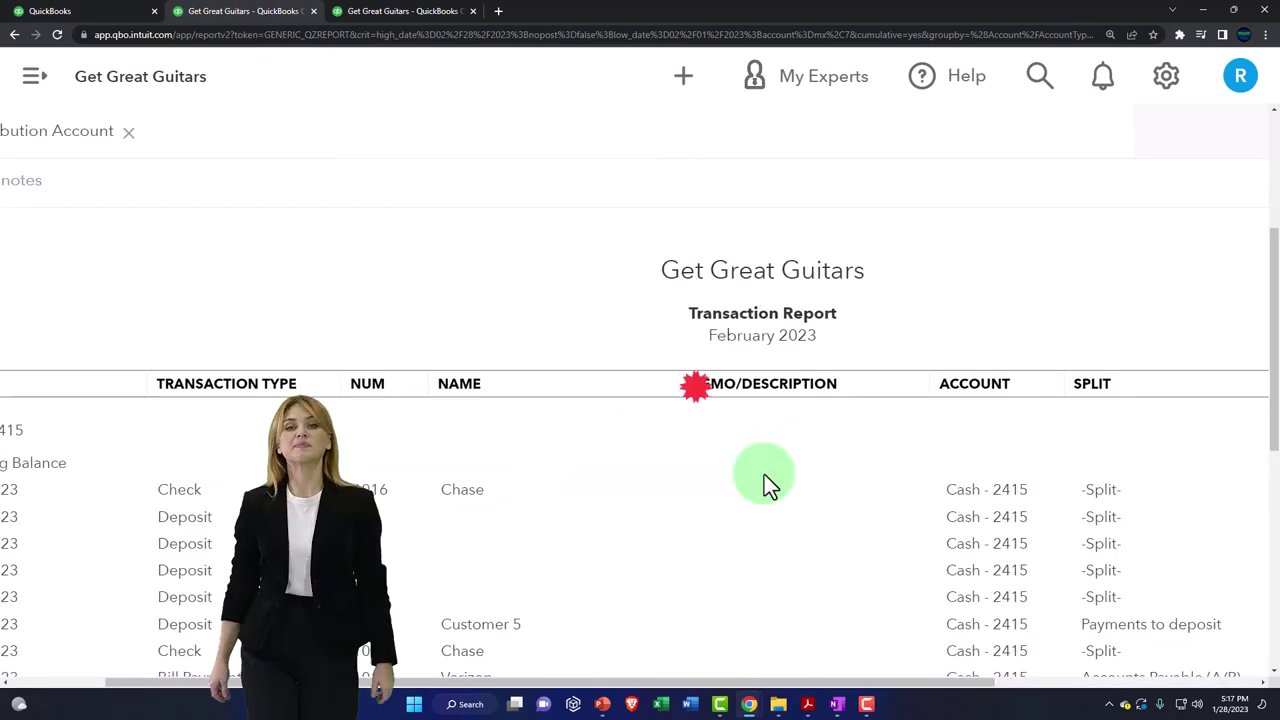
key("ctrl+minus")
key("ctrl+minus")
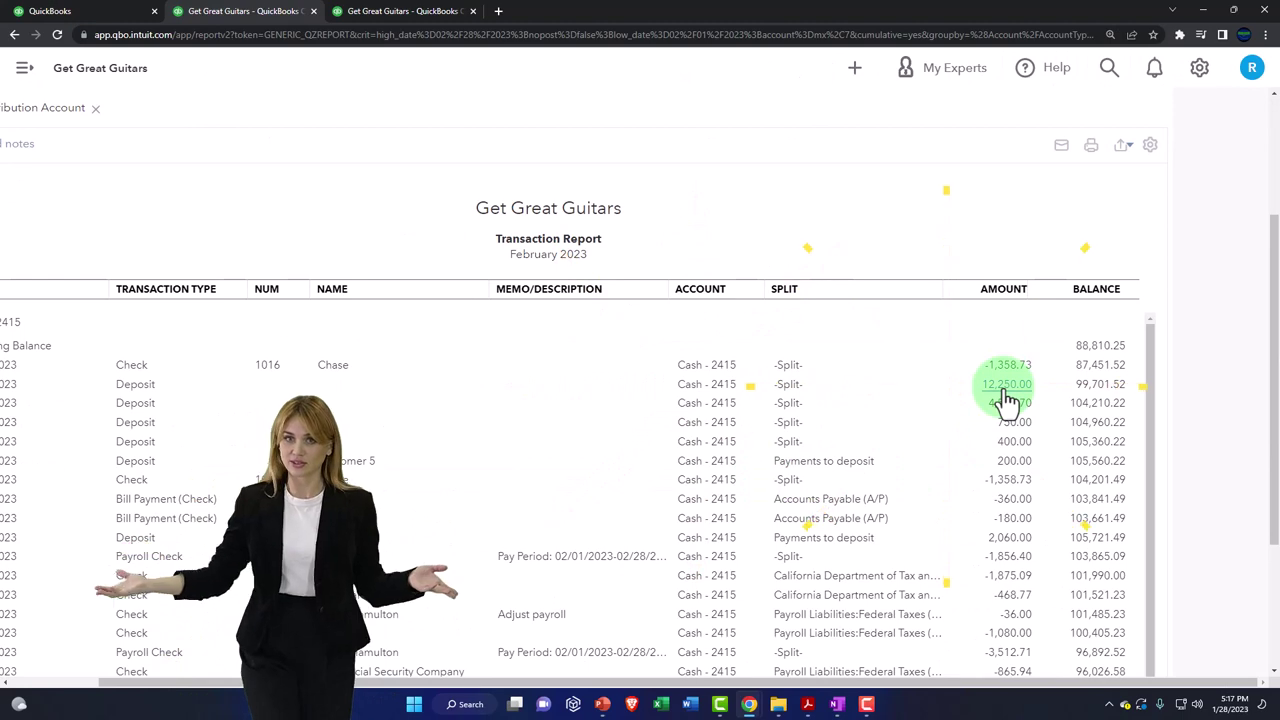
key("ctrl+minus")
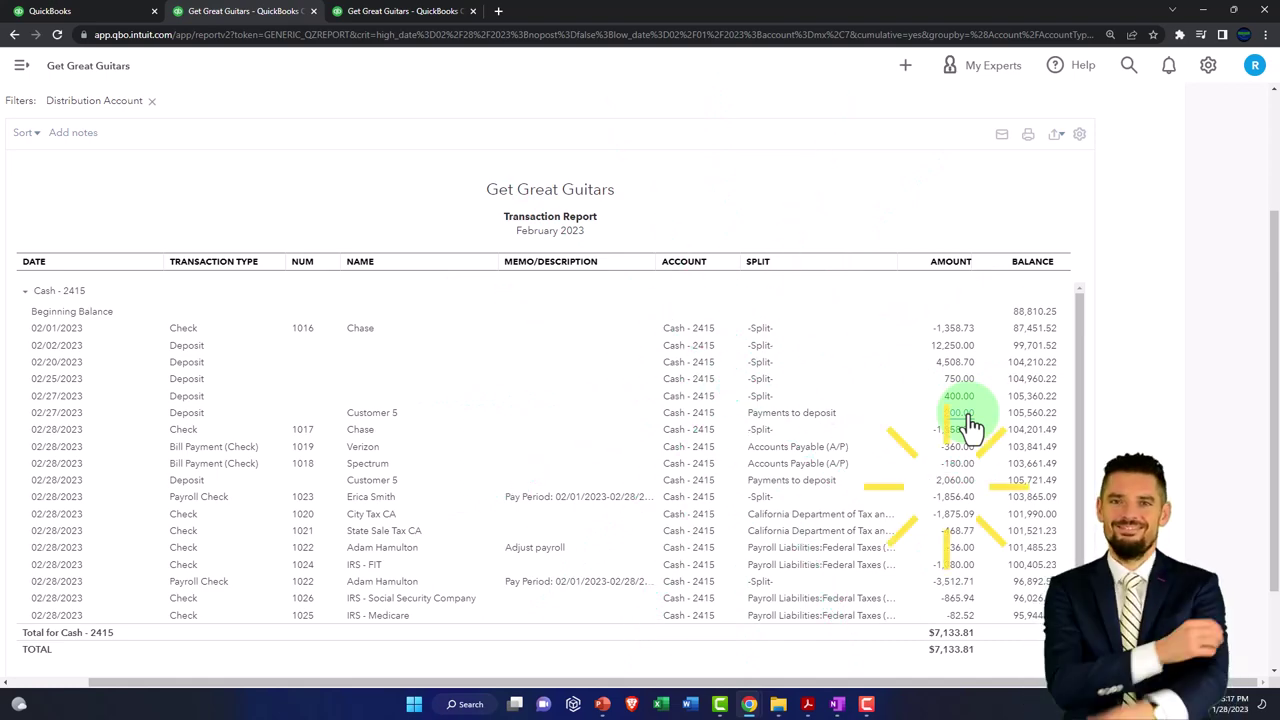
Step: View the January bank statement PDF in Adobe Acrobat Reader, and switch to the start of the srAC5.pdf Reconciliation Detail report in Chrome
left_click(808, 705)
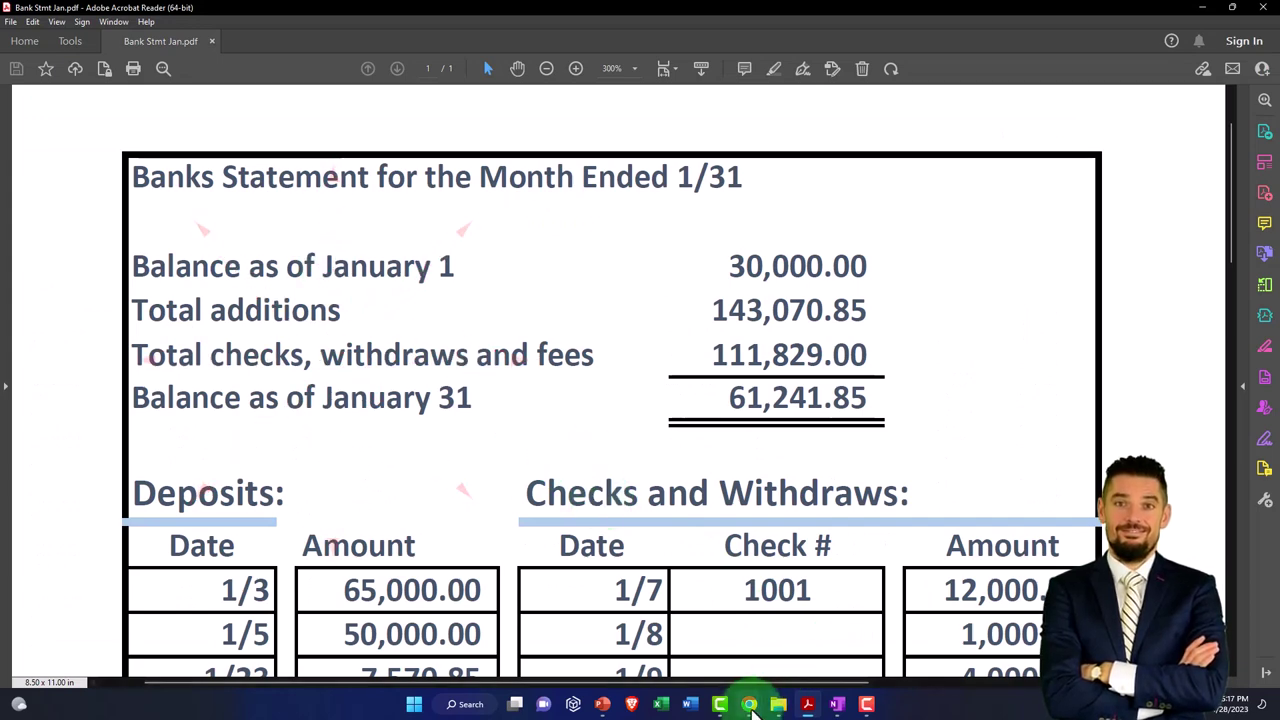
mouse_move(755, 700)
left_click(918, 654)
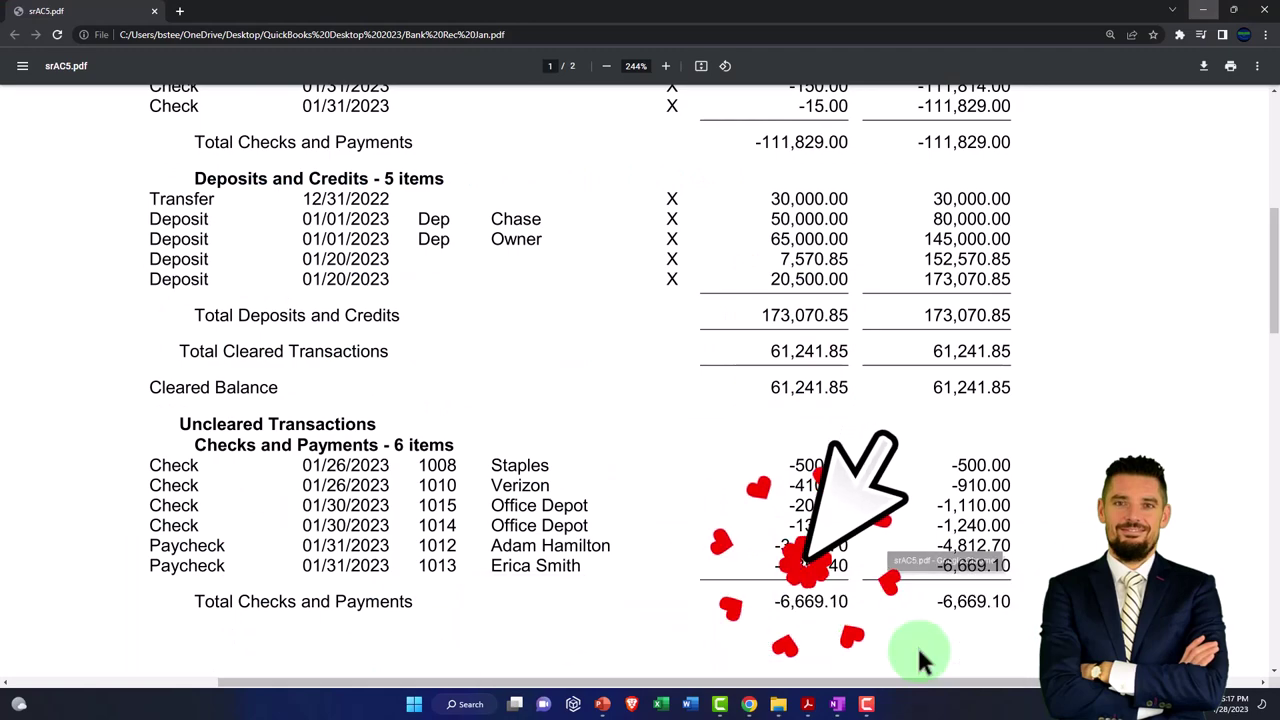
scroll(696, 414, "up", 5)
scroll(696, 414, "up", 1)
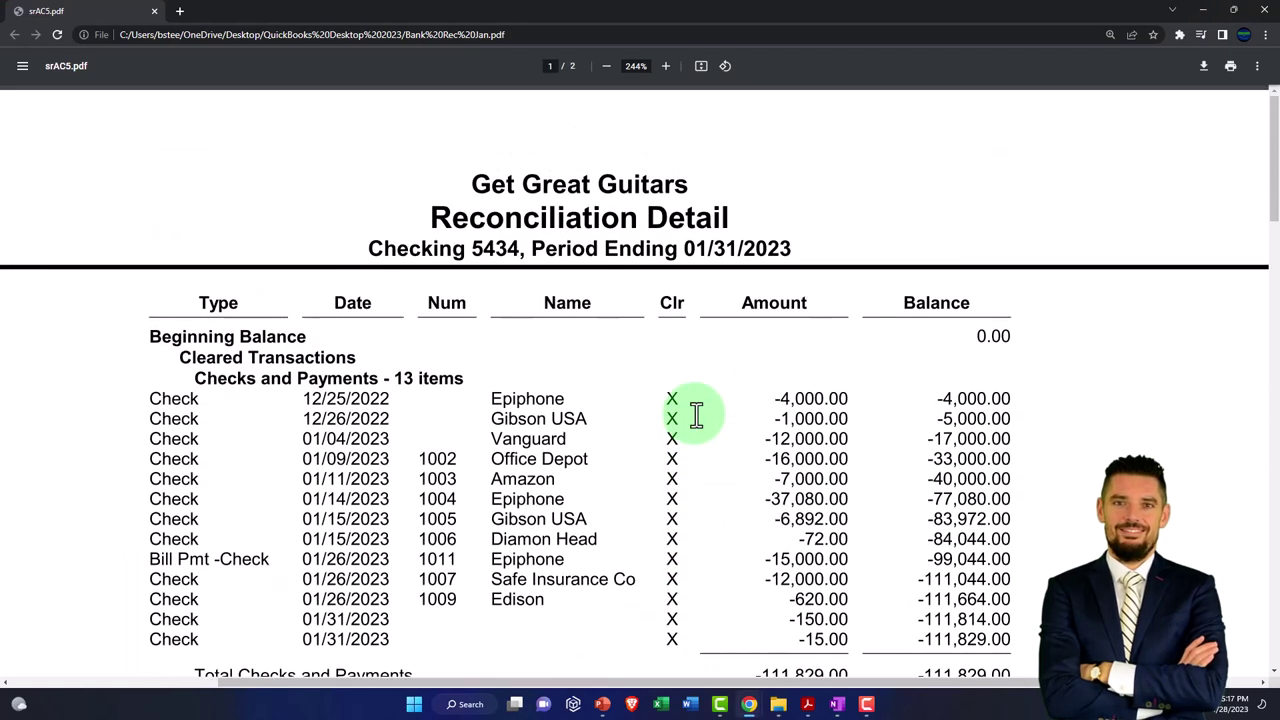
Step: Examine the January Reconciliation Detail's cleared payments and deposits, cleared balance, and uncleared checks and payments
scroll(696, 414, "down", 3)
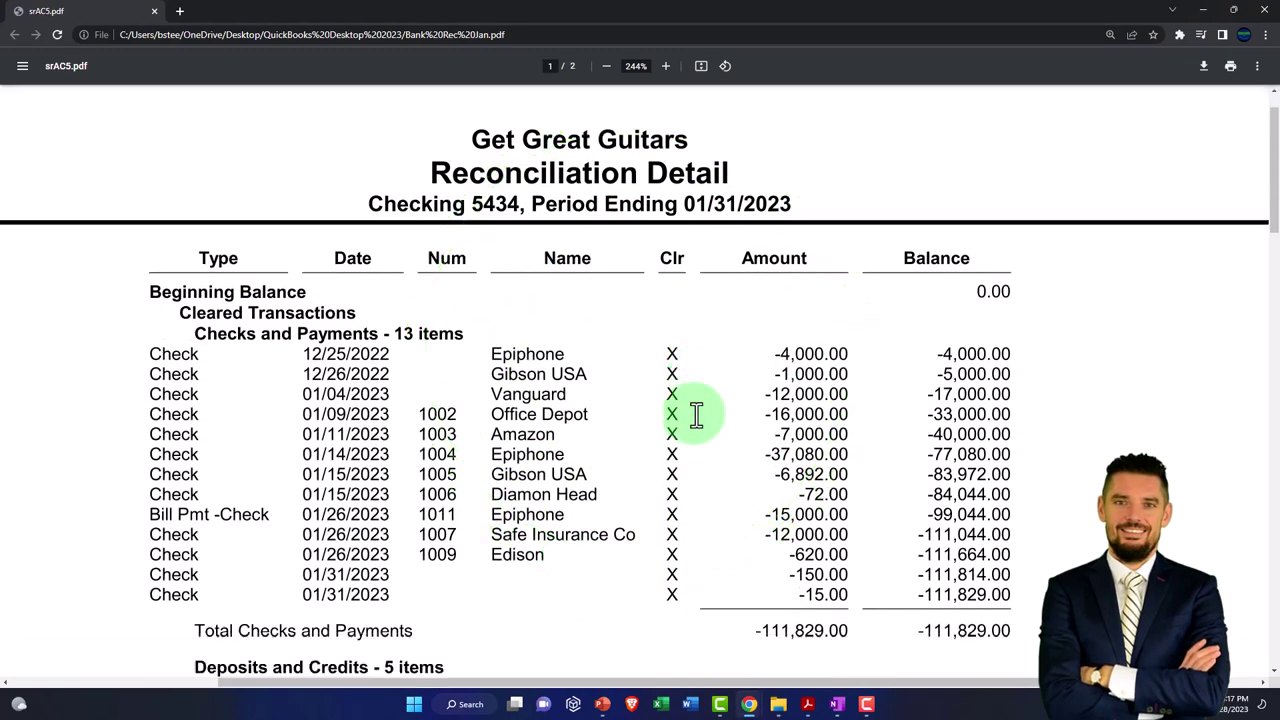
scroll(511, 460, "down", 1)
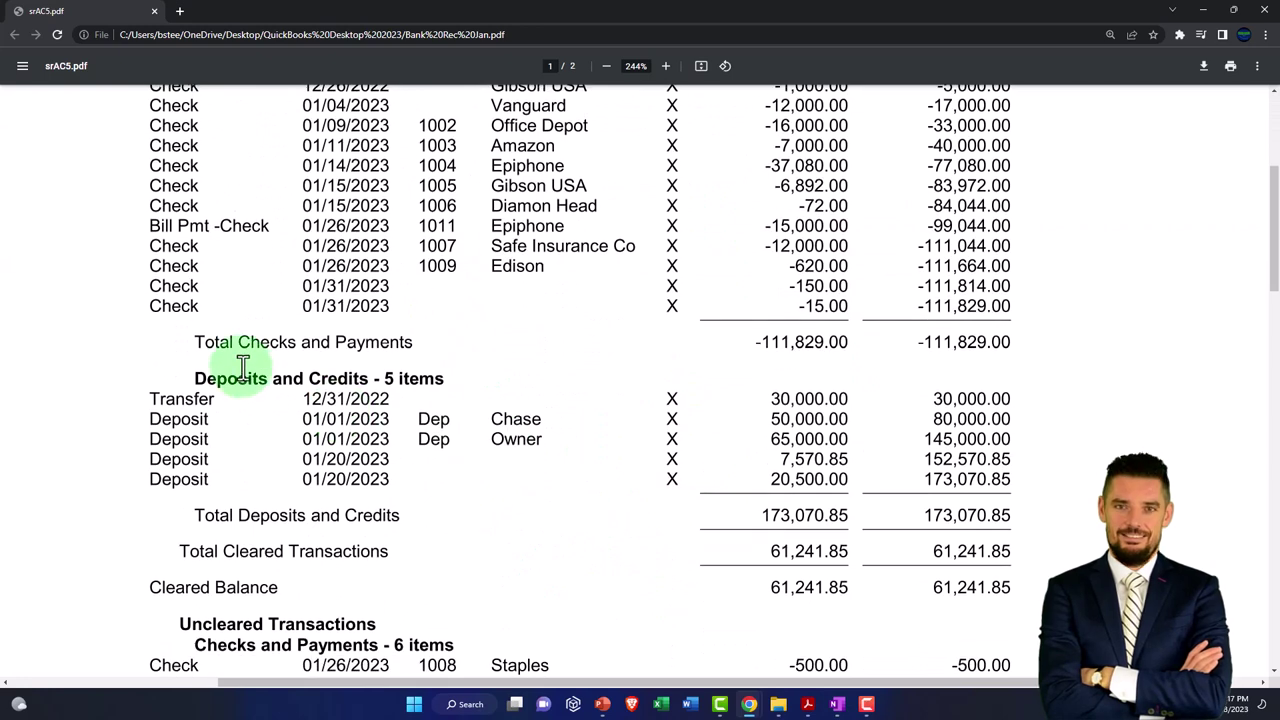
scroll(243, 367, "down", 2)
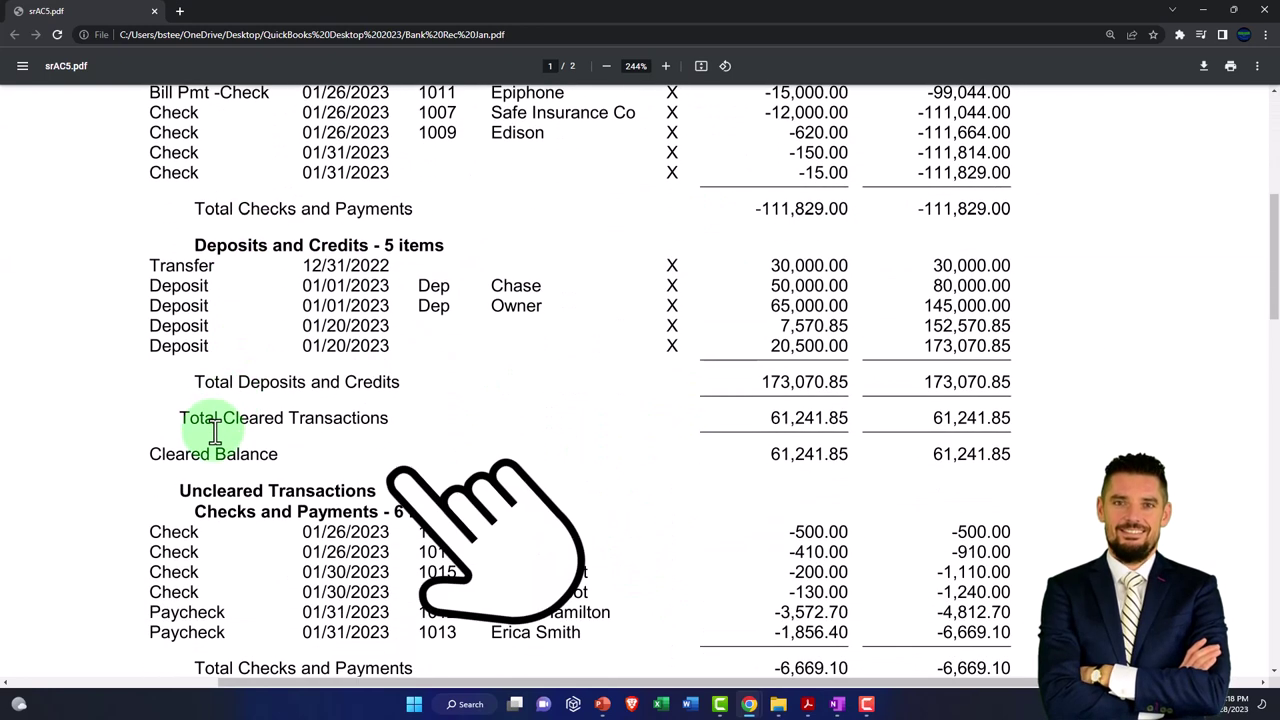
scroll(944, 395, "down", 1)
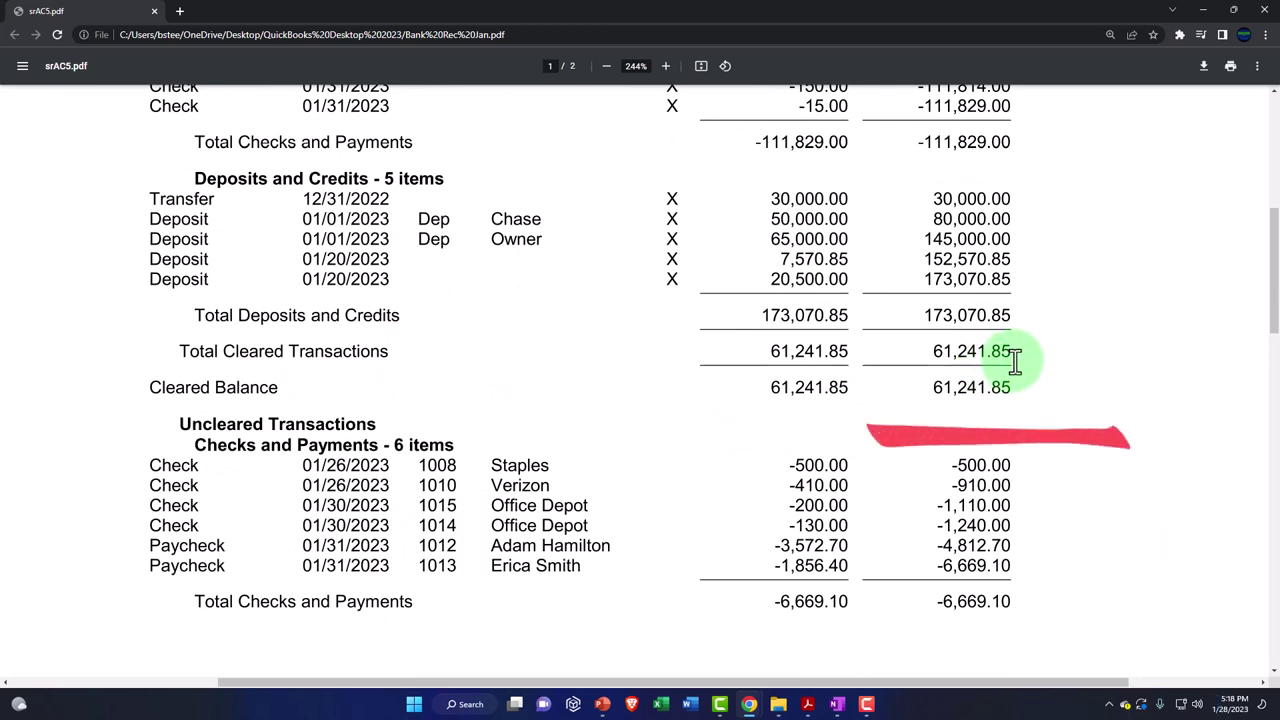
scroll(1014, 362, "down", 1)
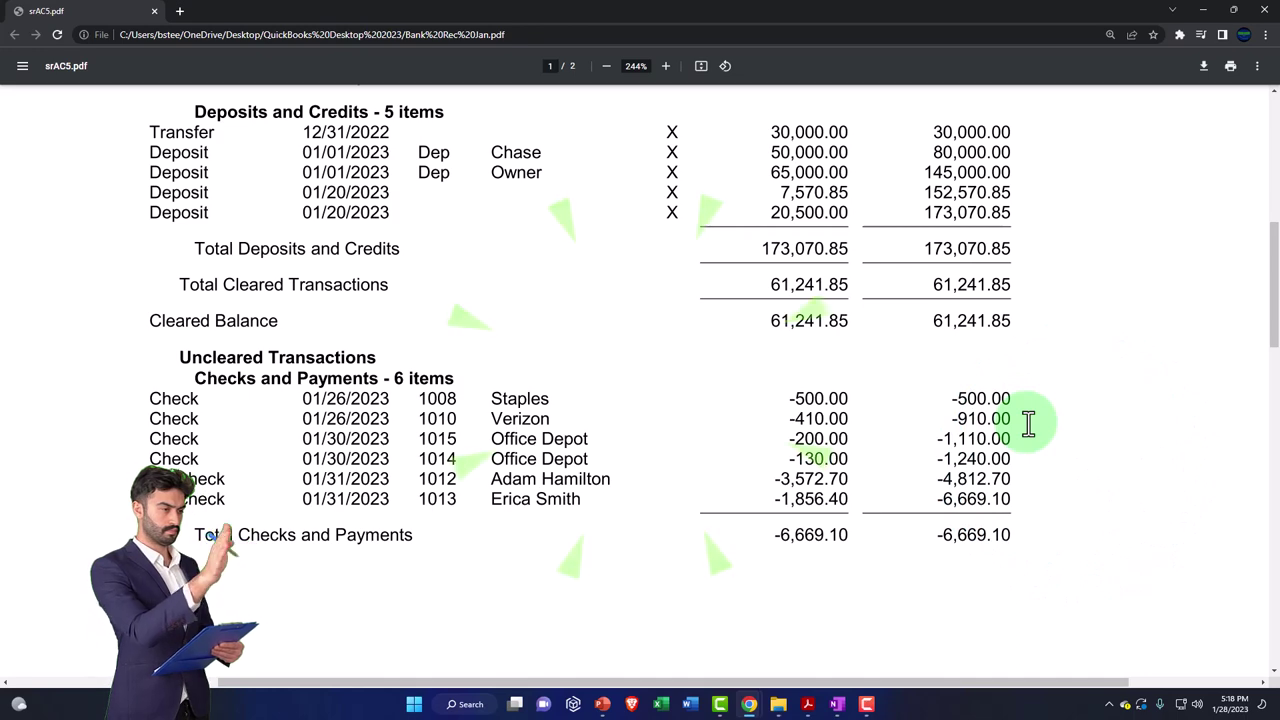
Step: Review the uncleared deposit and 01/31/2023 register balance on page 2 of the Reconciliation Detail, and minimize the report
scroll(1028, 423, "down", 4)
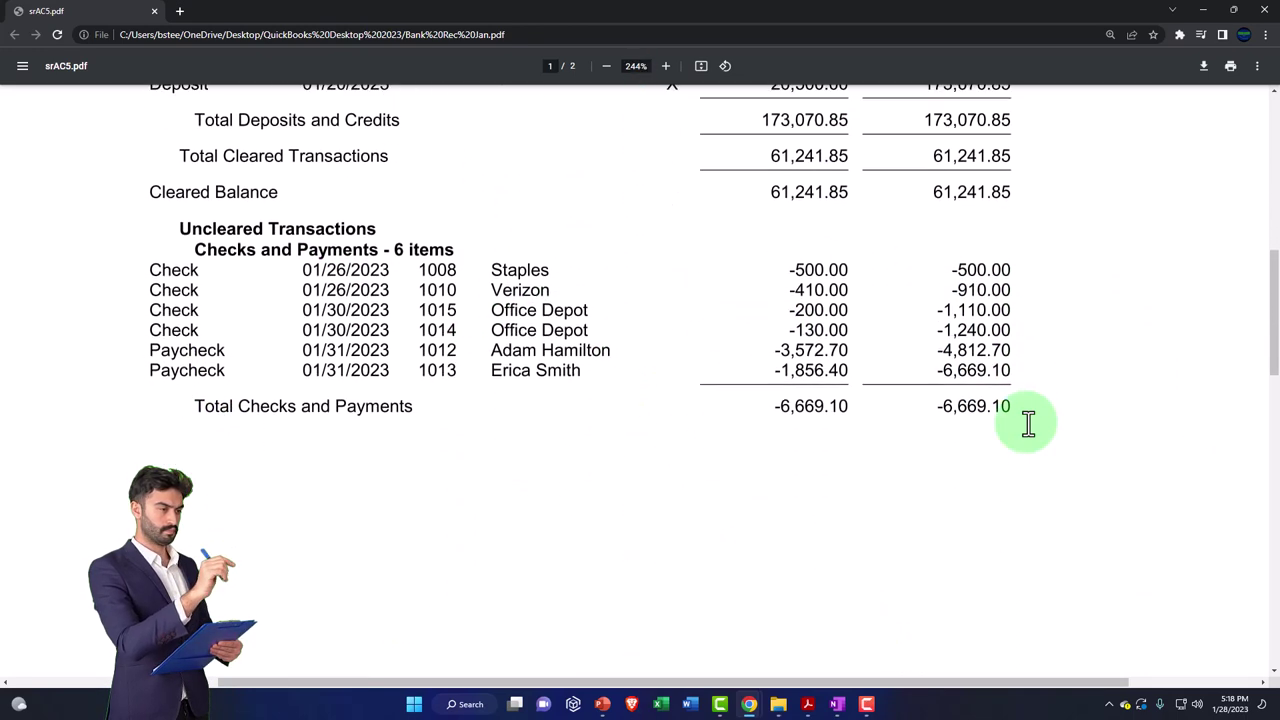
scroll(1028, 423, "down", 5)
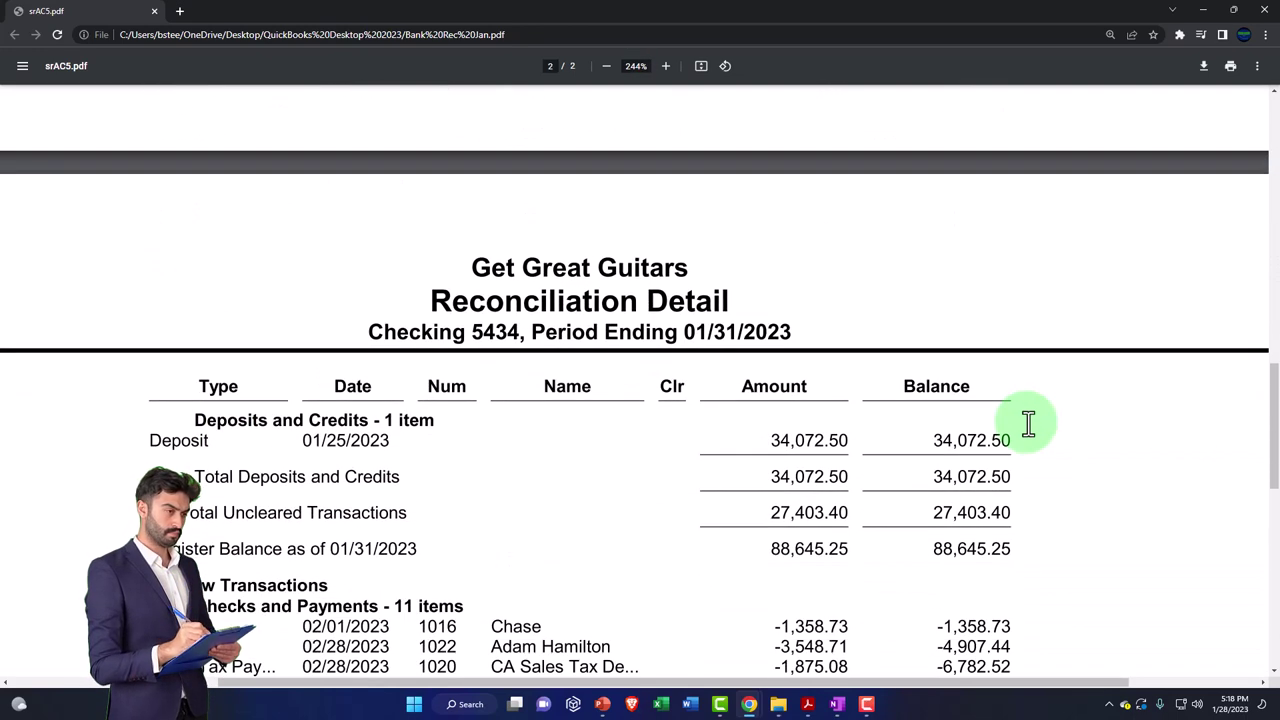
scroll(1028, 423, "down", 1)
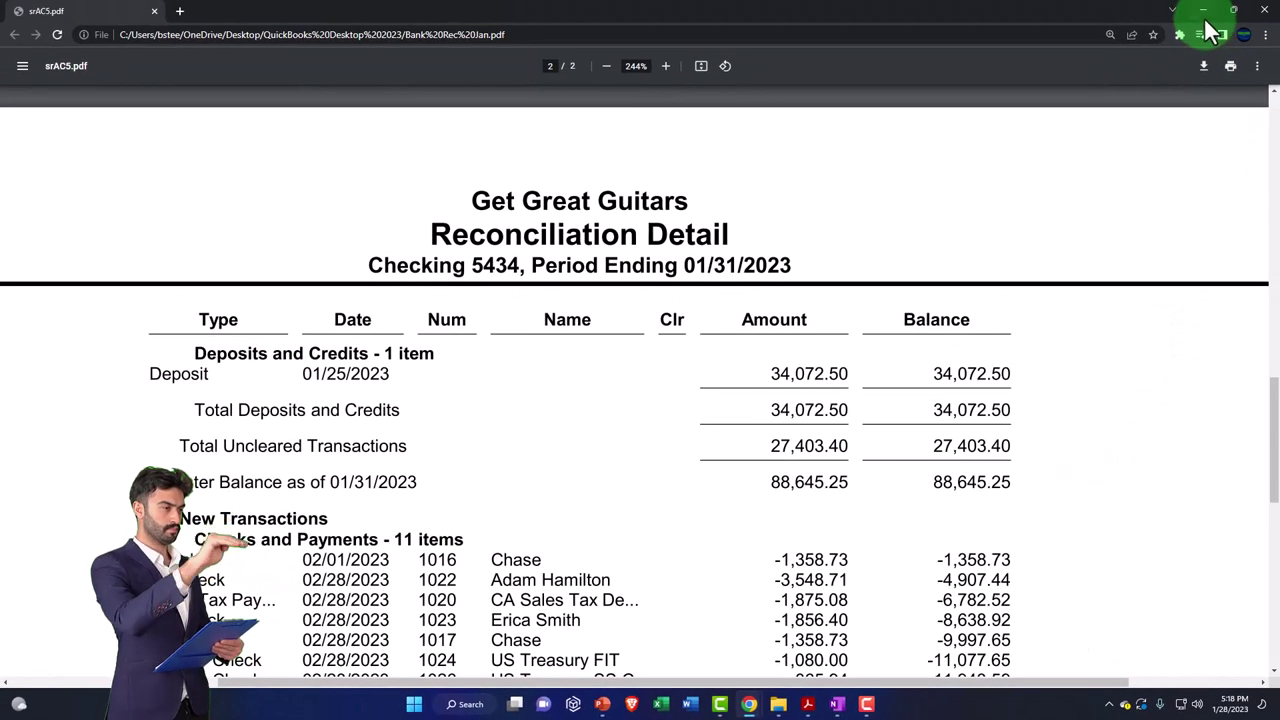
left_click(1205, 12)
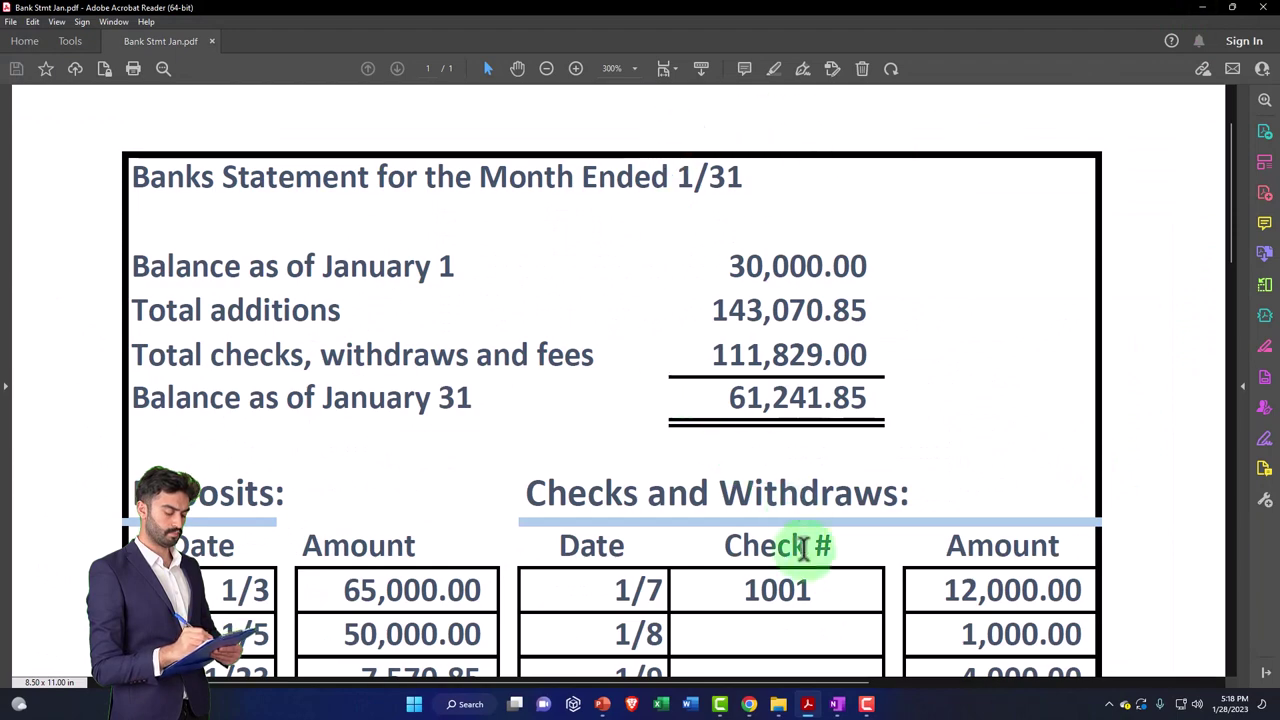
Step: Switch to the QuickBooks February Transaction Report, return to its Balance Sheet summary, and enlarge the page to read the cash balances
mouse_move(749, 700)
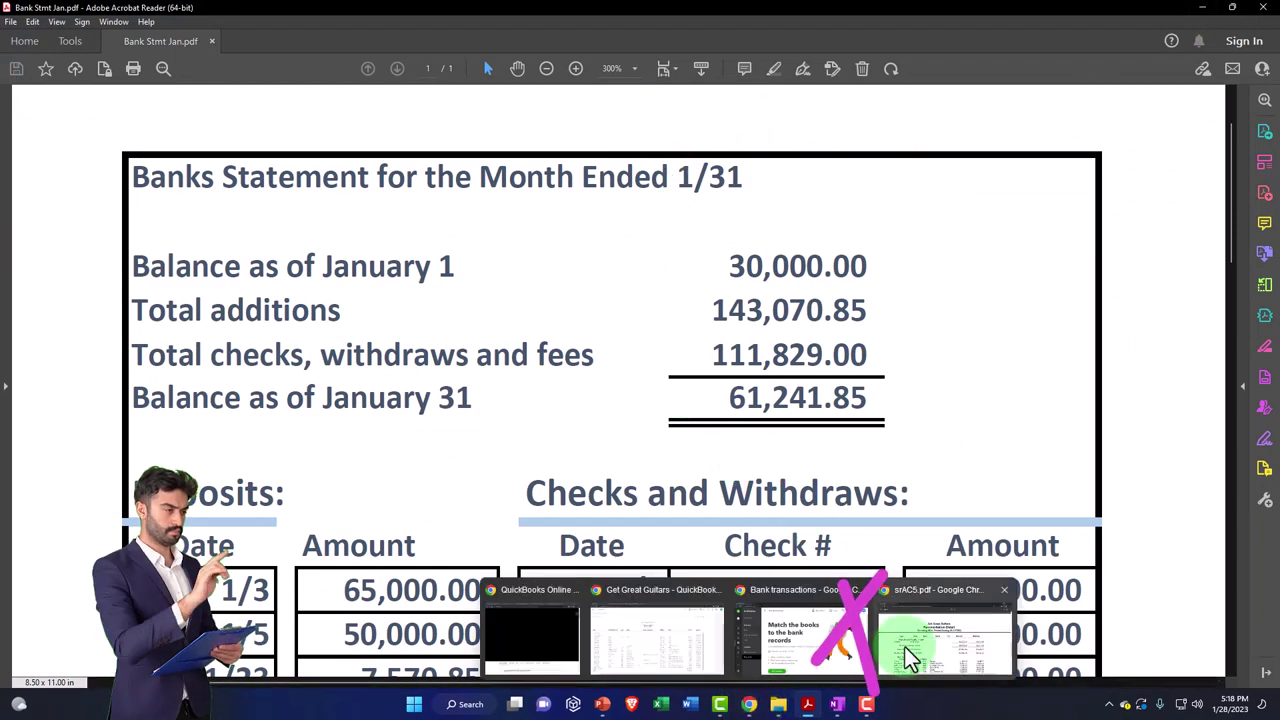
mouse_move(905, 647)
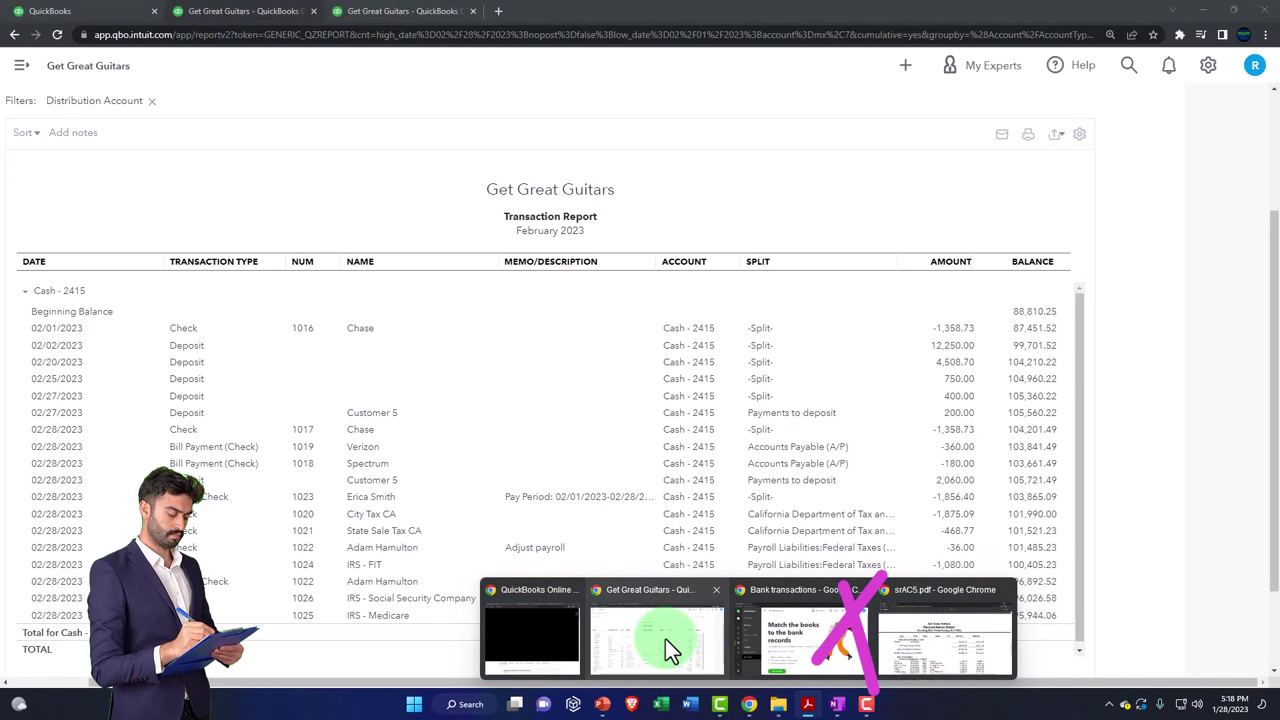
left_click(665, 638)
scroll(420, 470, "up", 2)
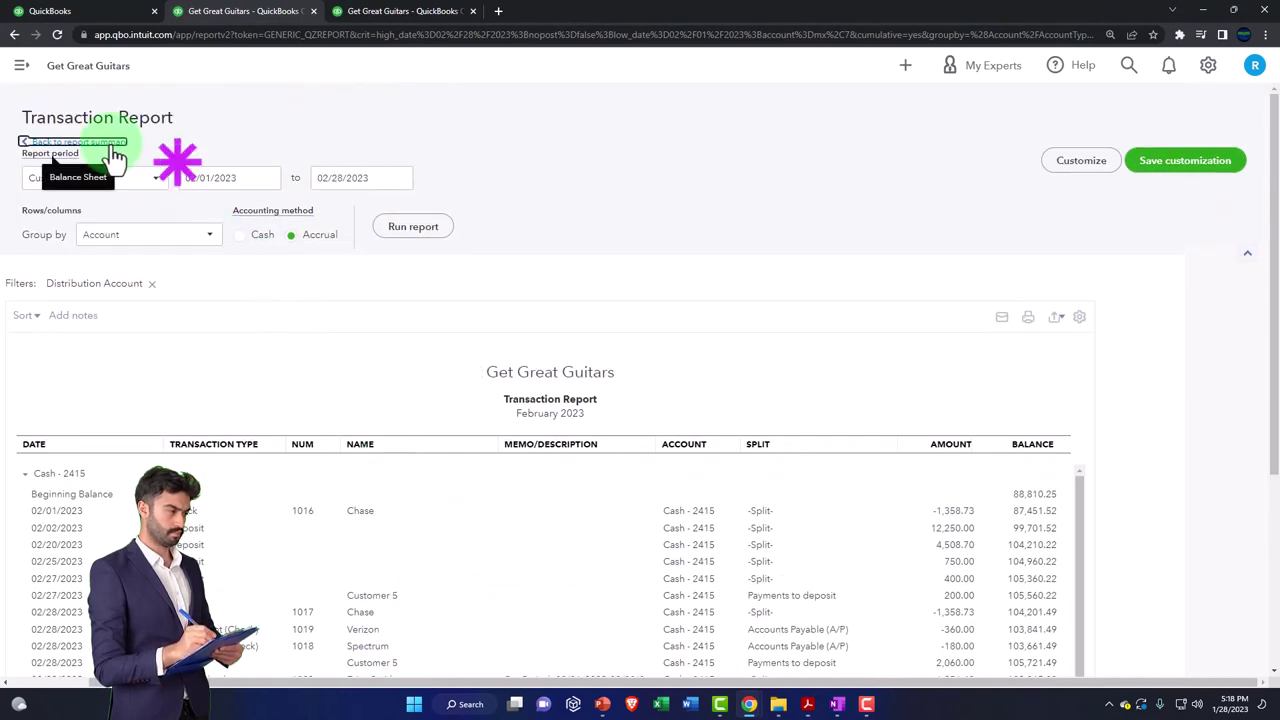
left_click(112, 145)
key("ctrl+plus")
key("ctrl+plus")
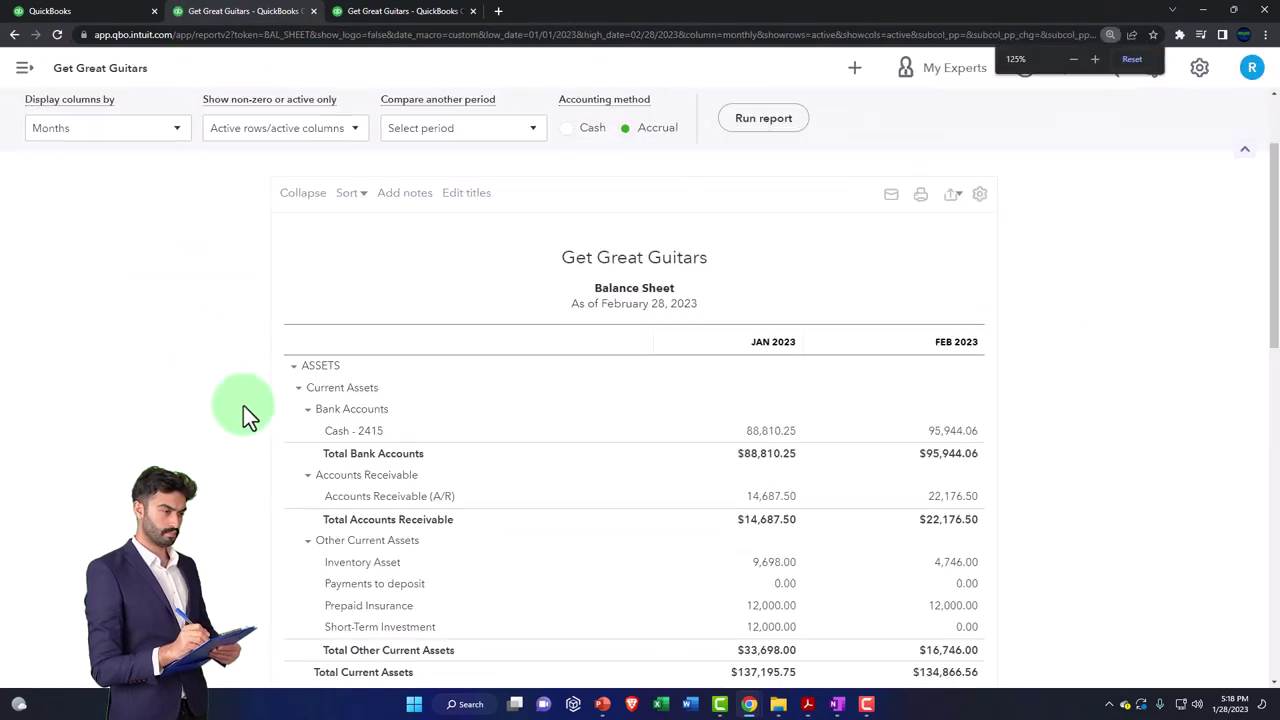
key("ctrl+plus")
key("ctrl+plus")
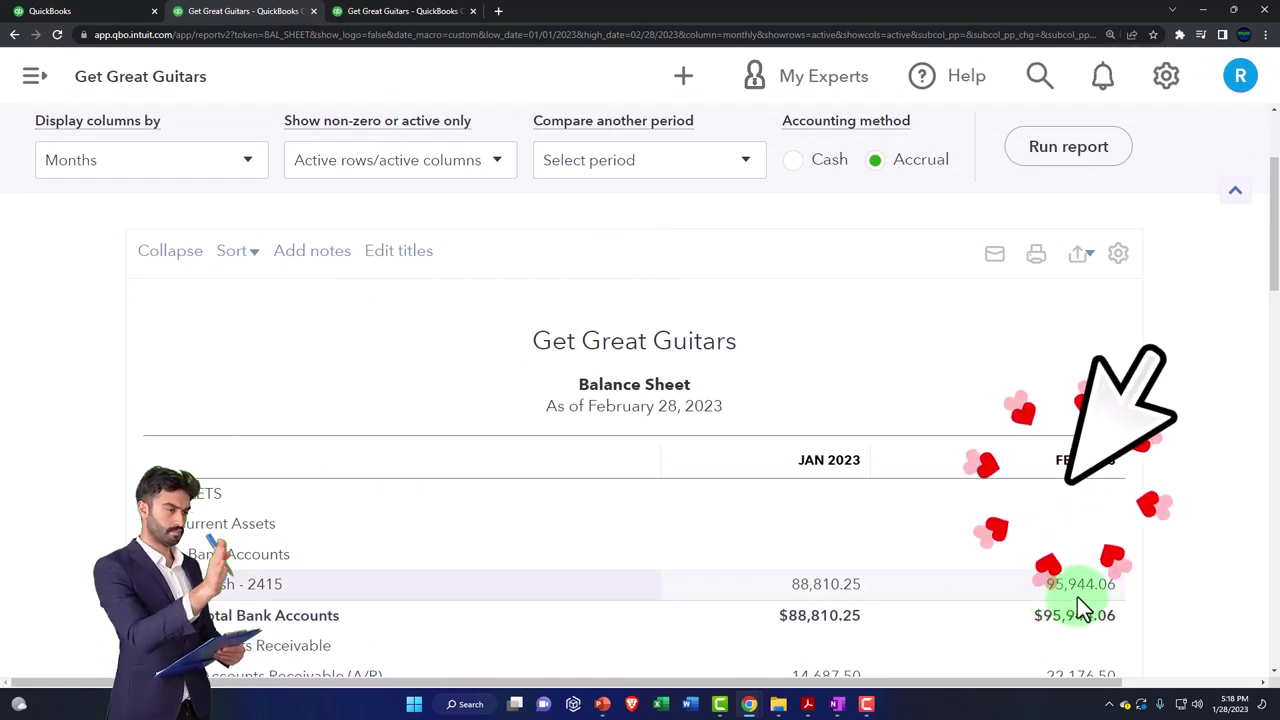
Step: Compare the January 31 balance on the bank statement in Acrobat Reader with the January cash balance on the QuickBooks Balance Sheet
left_click(807, 704)
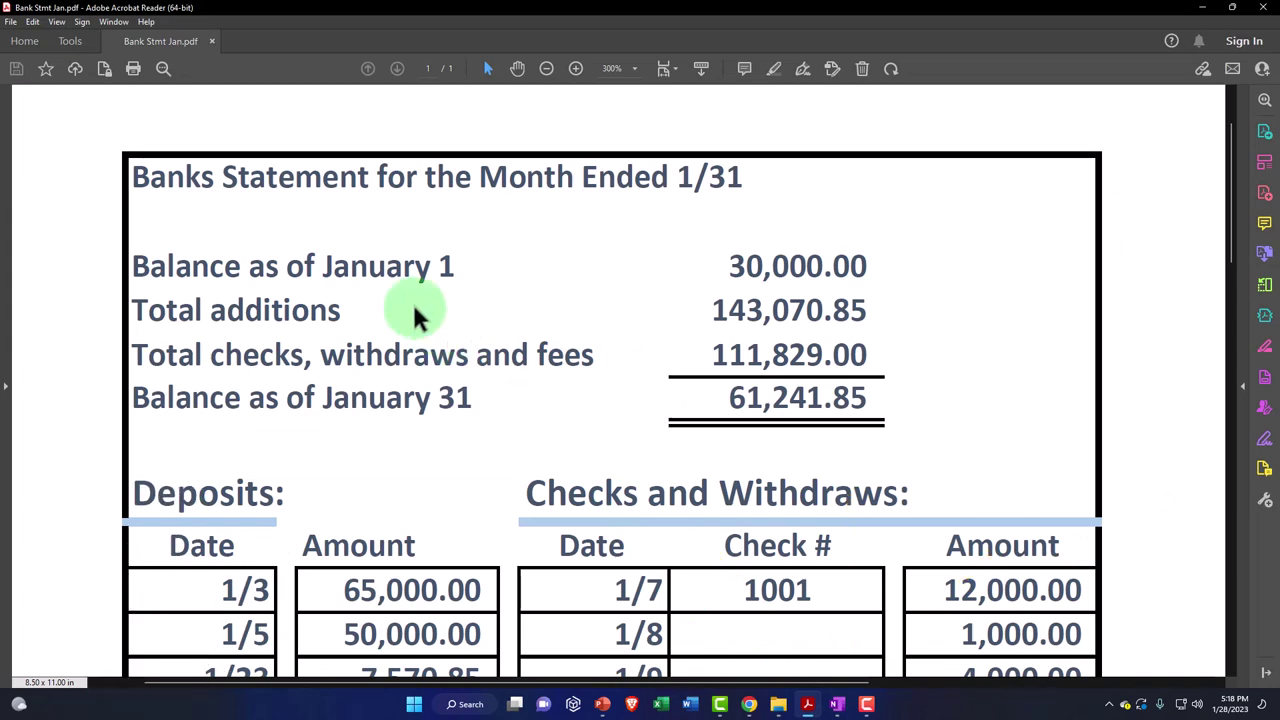
left_click(749, 704)
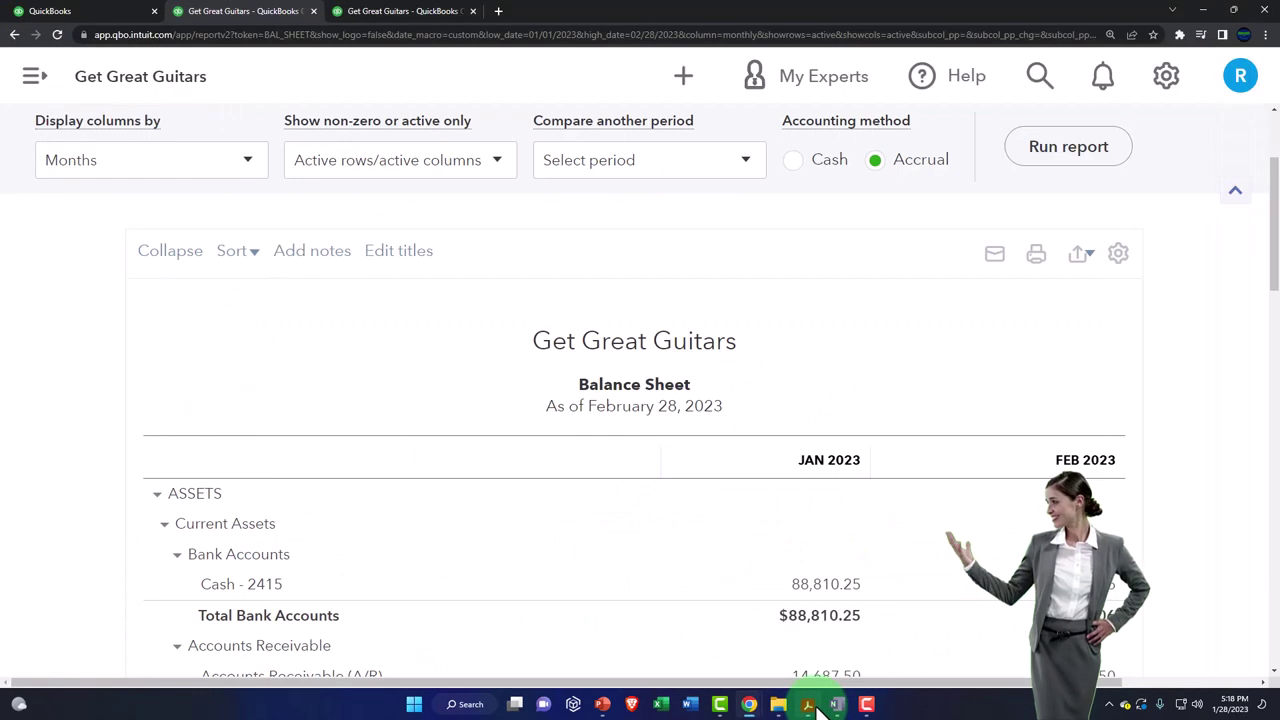
scroll(731, 573, "down", 2)
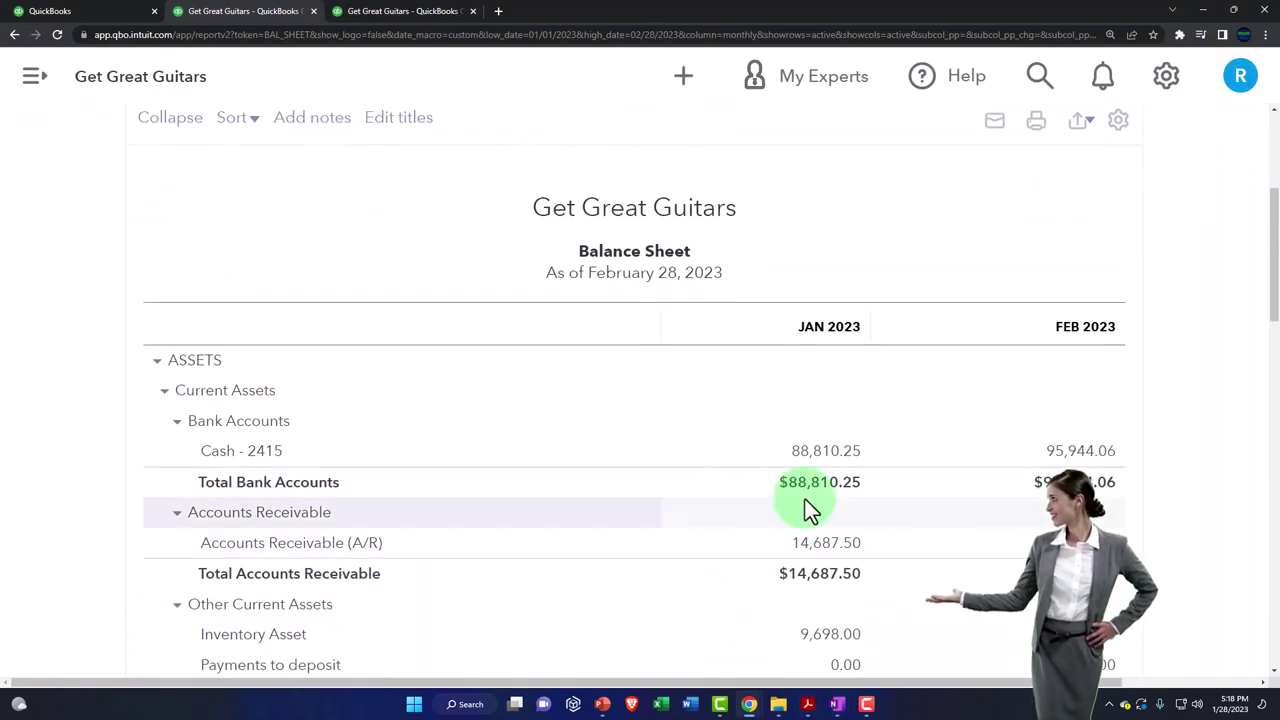
Step: Minimize the Balance Sheet, review the deposits and withdrawals on the January bank statement in Acrobat Reader, and minimize the statement
left_click(1203, 10)
left_click(808, 704)
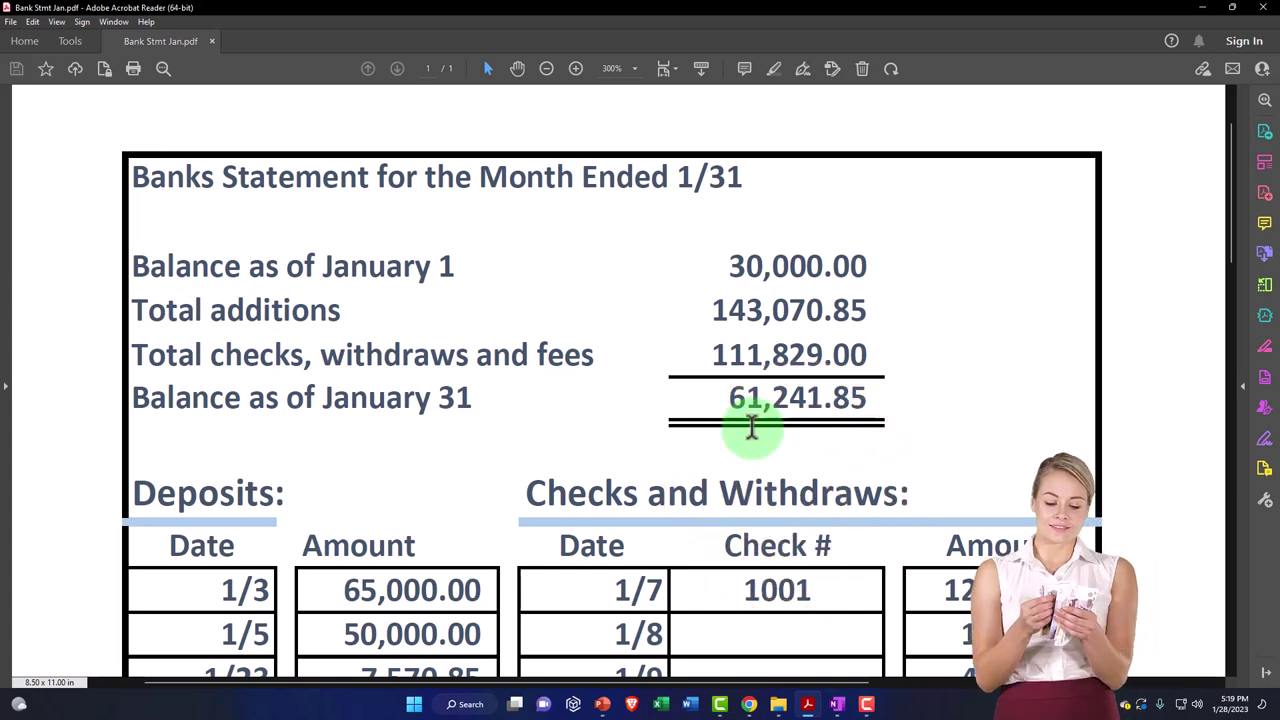
scroll(748, 429, "down", 3)
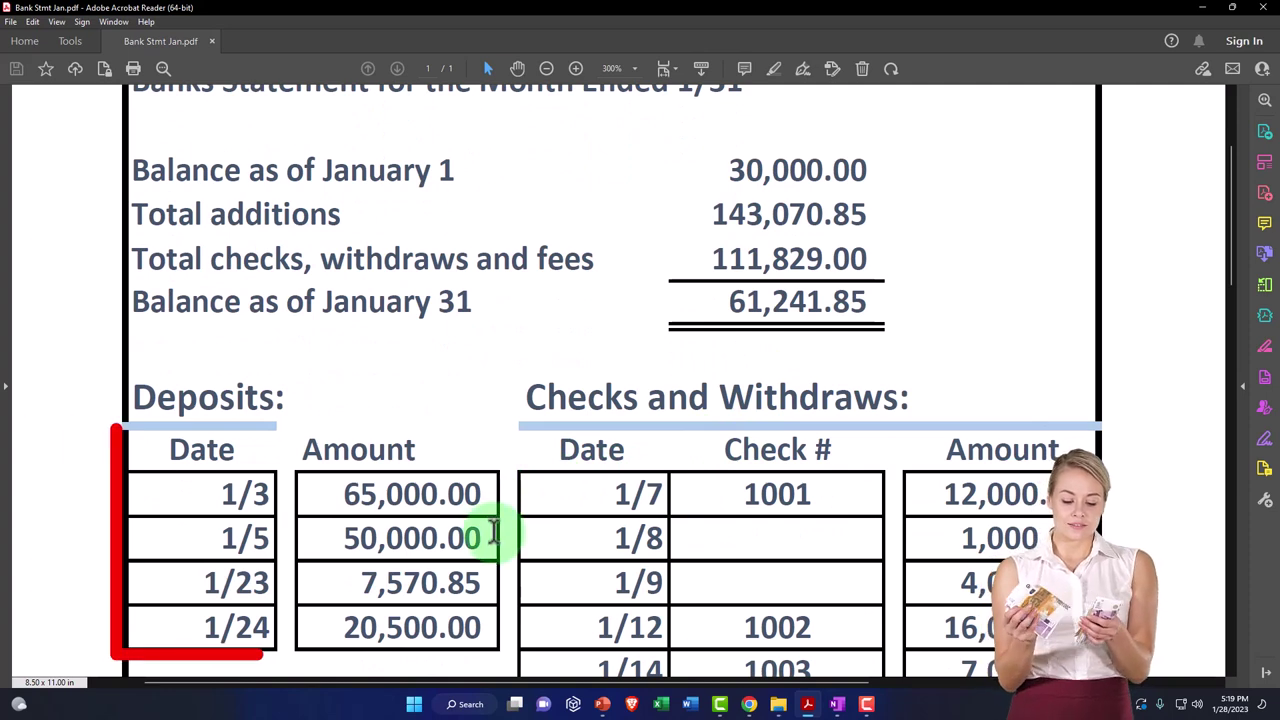
scroll(490, 530, "down", 1)
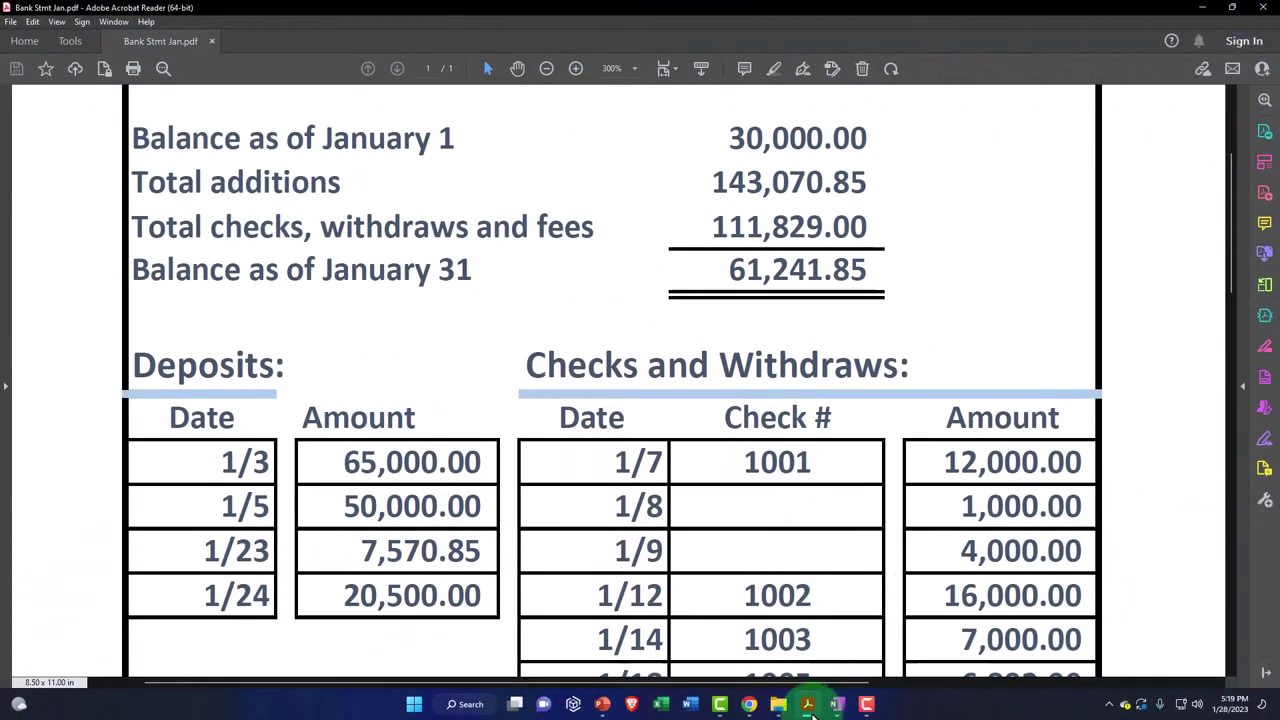
left_click(810, 708)
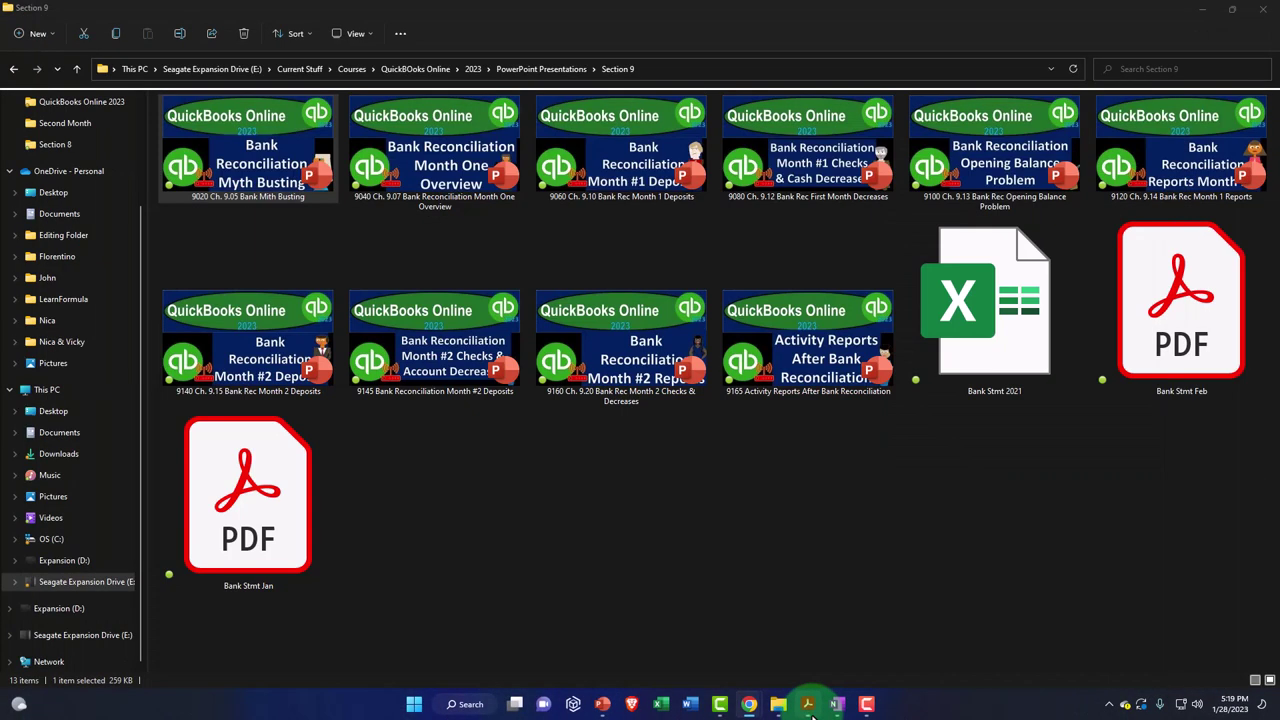
Step: Return to the QuickBooks Balance Sheet, drill into the January cash balance, fit all report columns, and review the transactions through the total
mouse_move(749, 704)
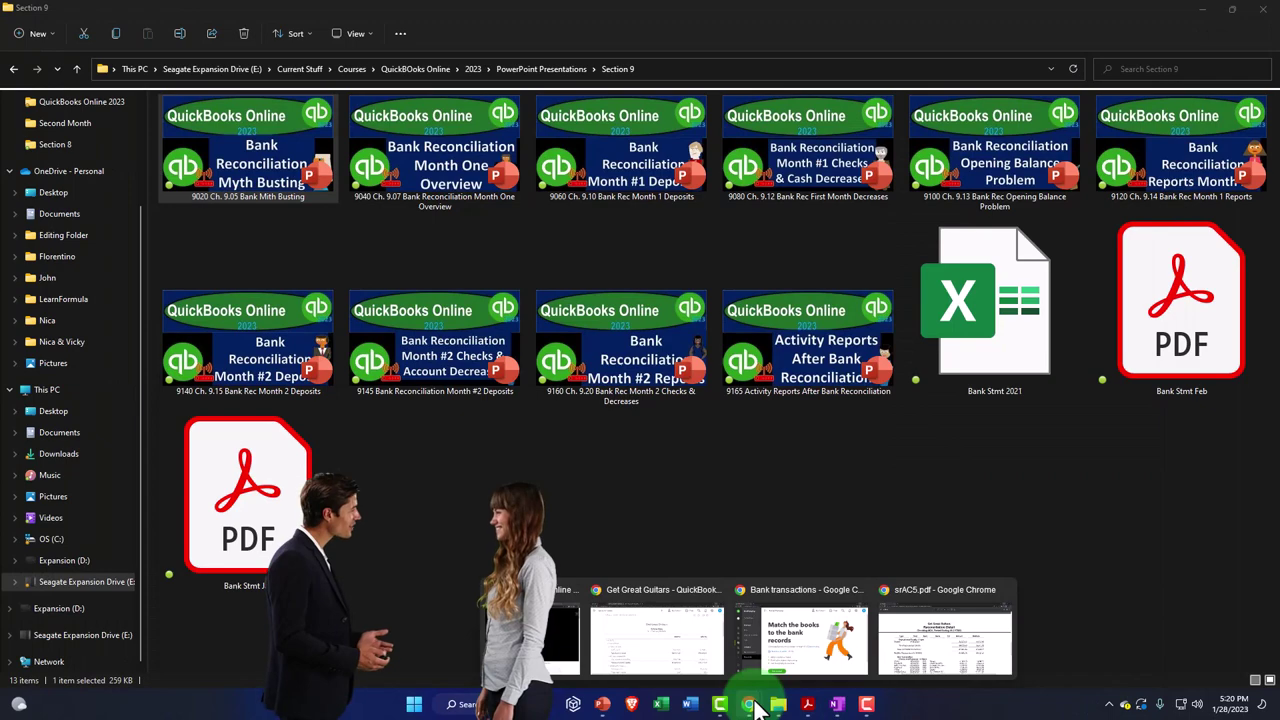
mouse_move(919, 636)
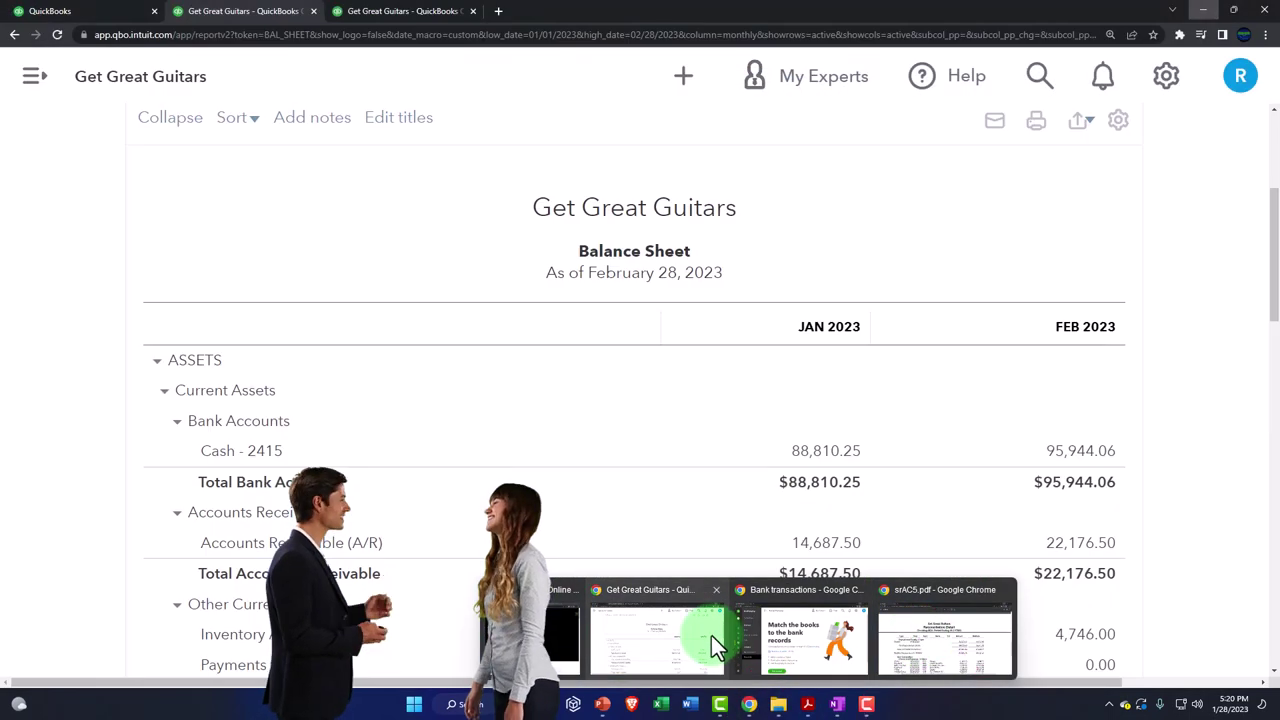
left_click(711, 635)
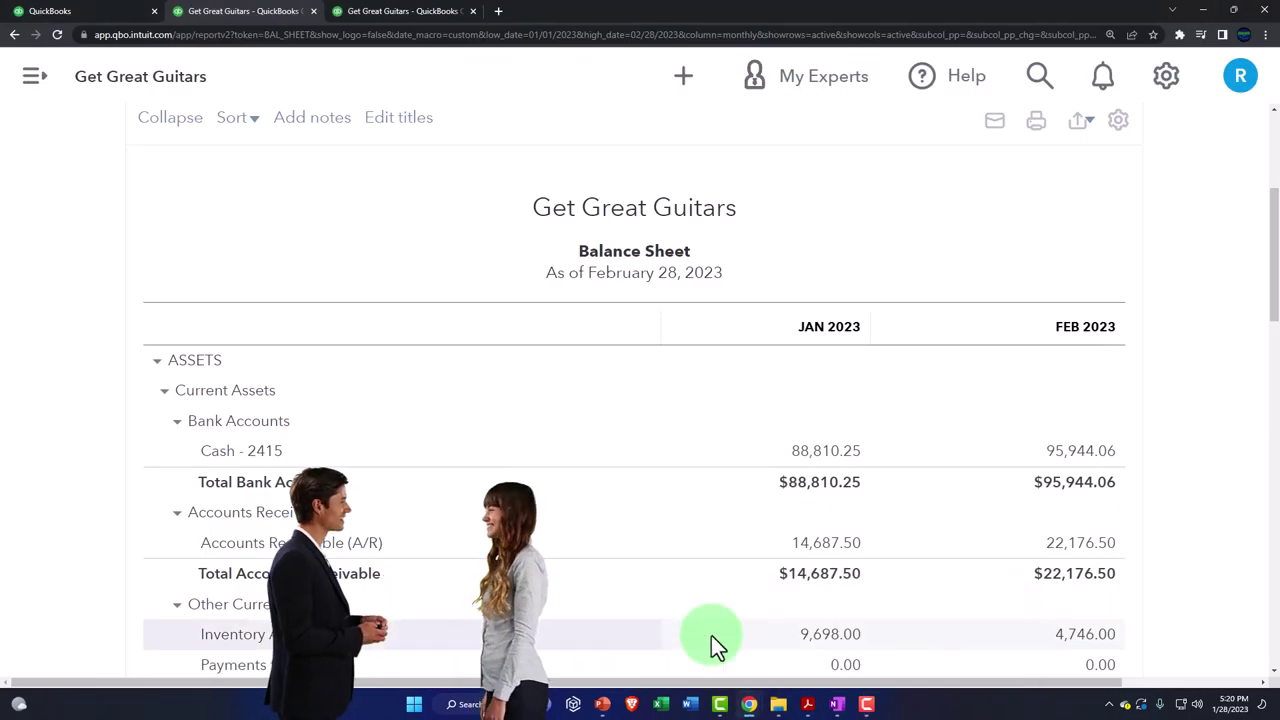
left_click(816, 462)
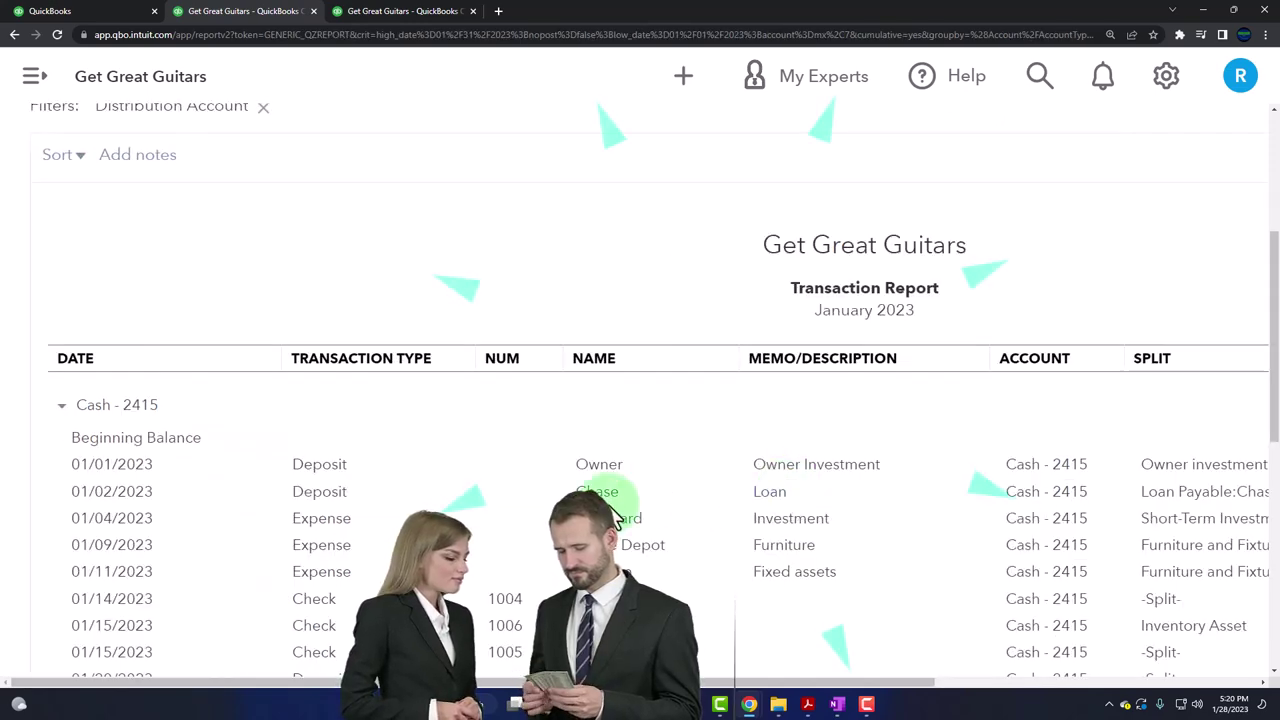
key("ctrl+minus")
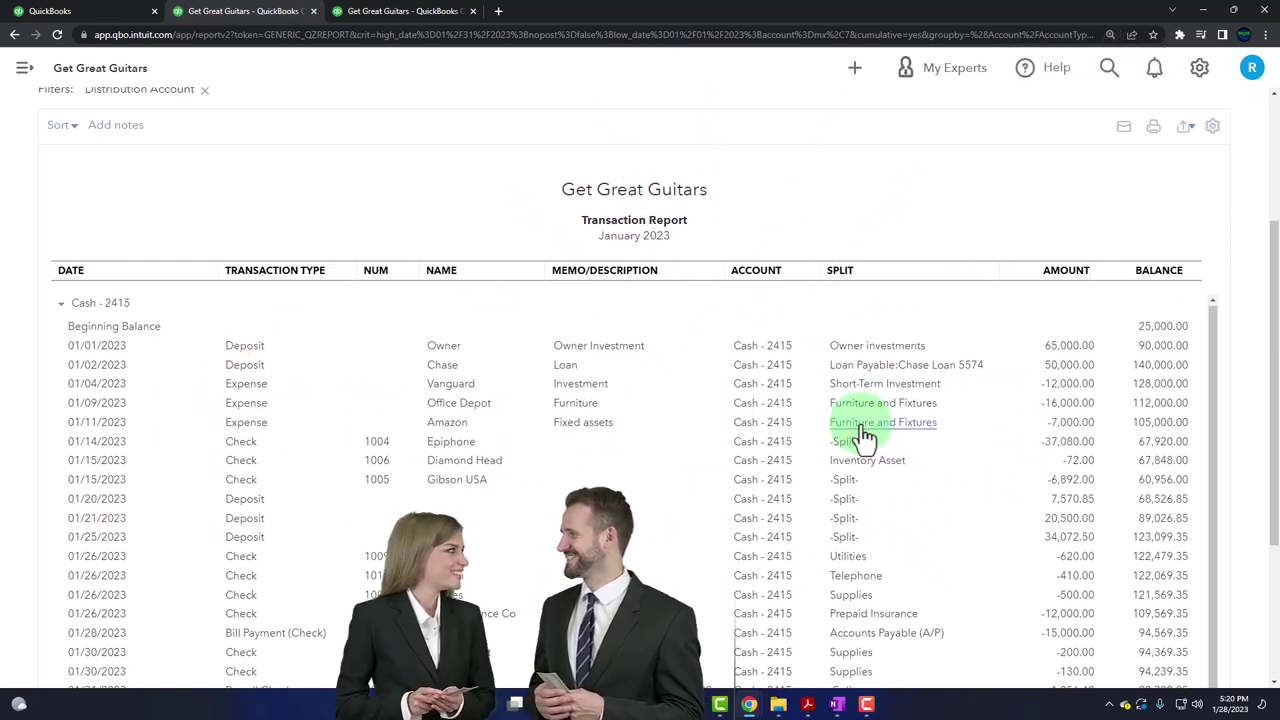
scroll(580, 470, "down", 1)
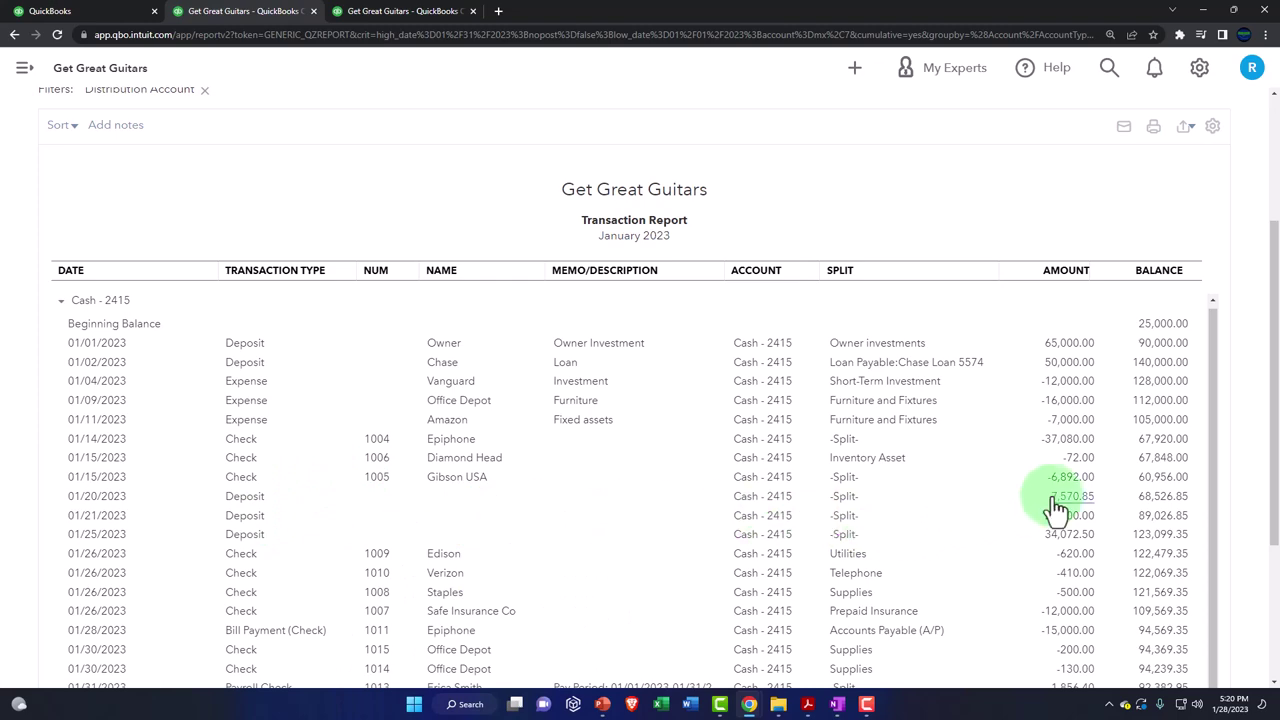
scroll(1020, 515, "down", 2)
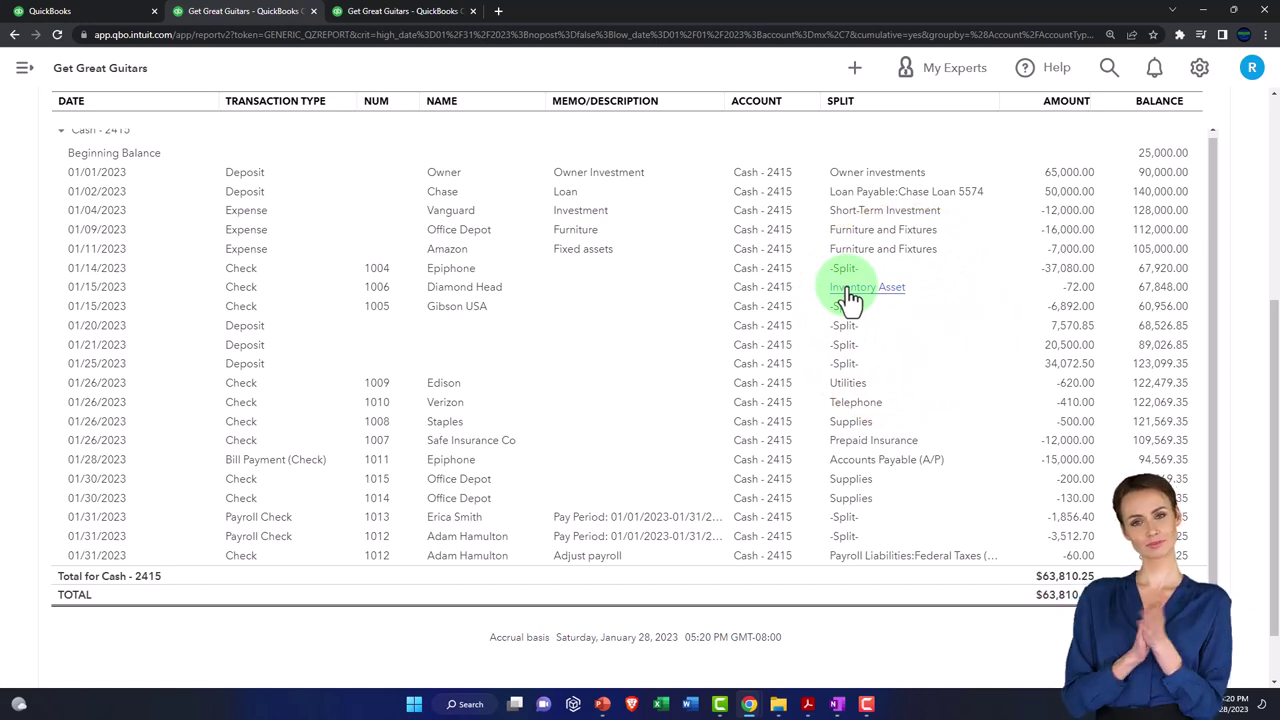
Step: Return from the January Transaction Report to the Balance Sheet summary and show its current assets
scroll(40, 385, "up", 5)
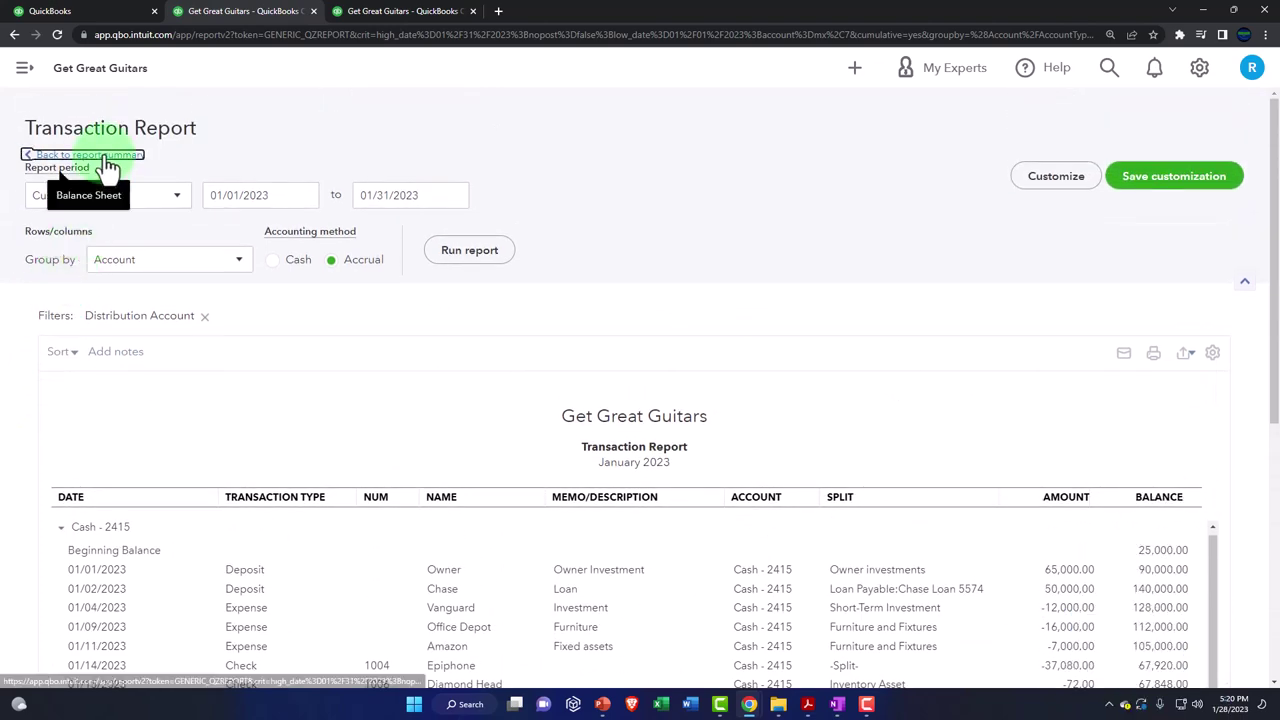
left_click(104, 158)
scroll(420, 491, "down", 3)
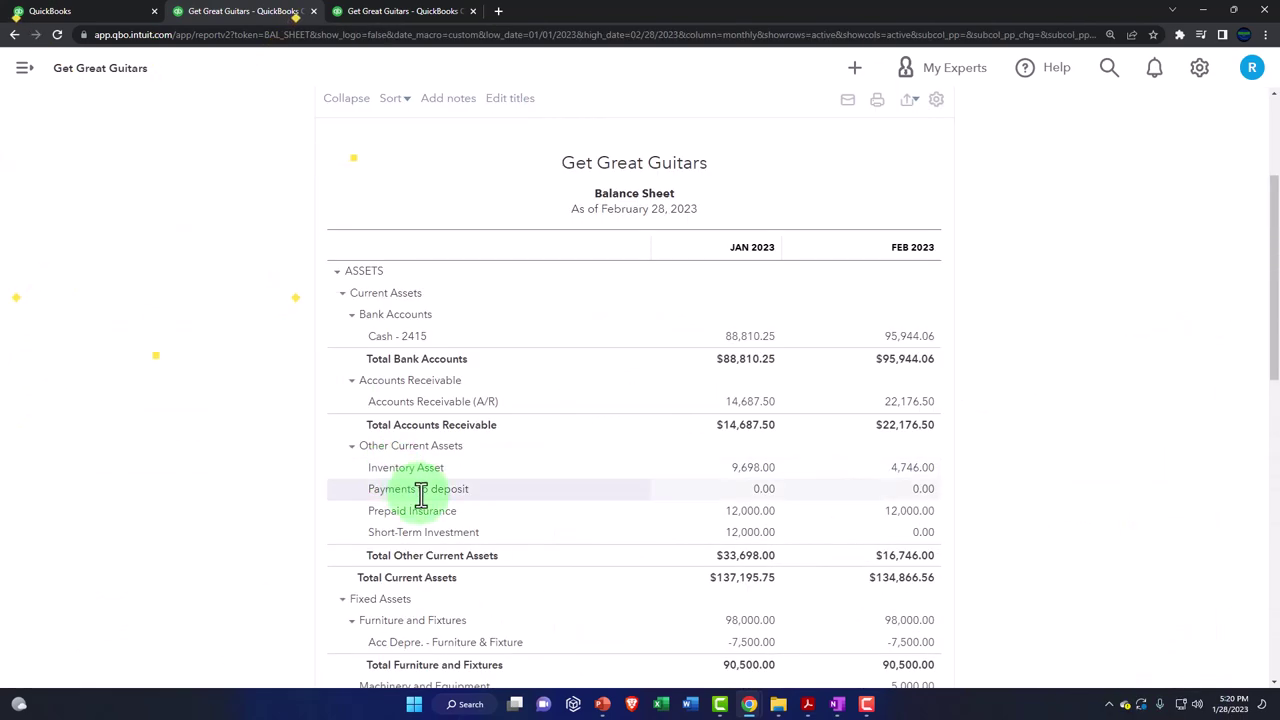
Step: Switch to OneNote and view the QuickBooks workflow diagram from its vendors section
left_click(840, 705)
scroll(508, 520, "up", 2)
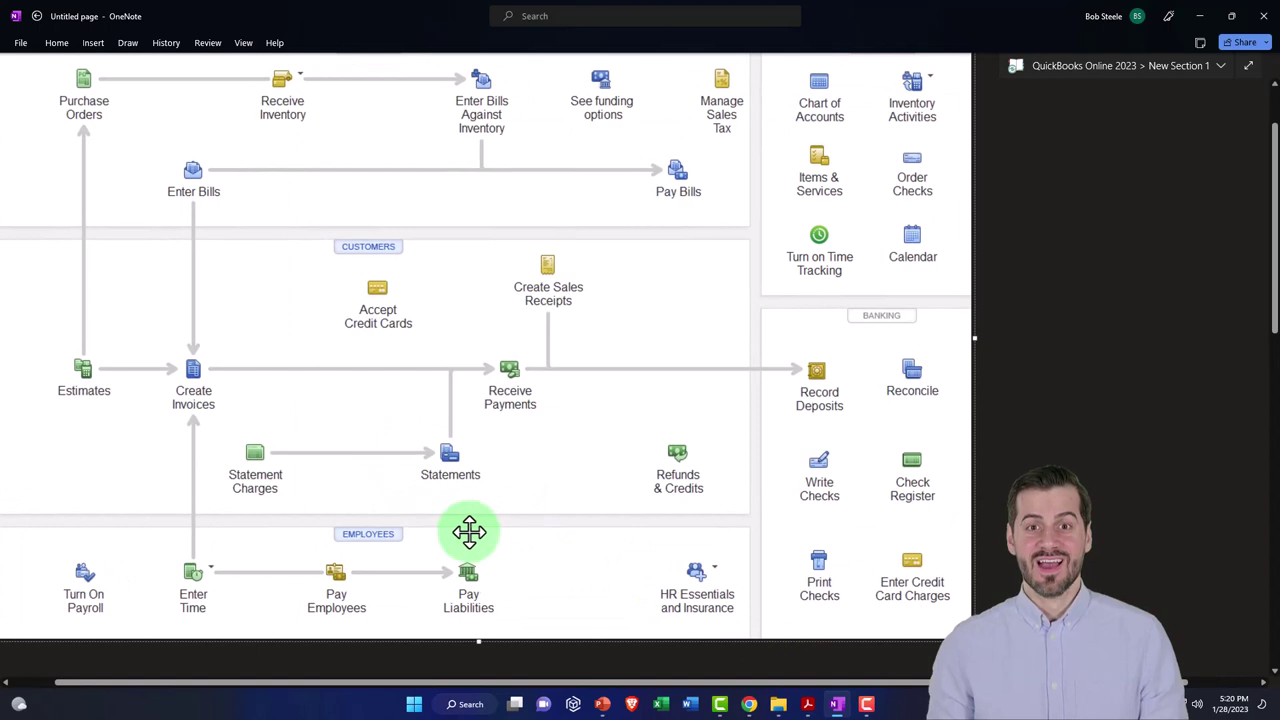
scroll(469, 531, "up", 1)
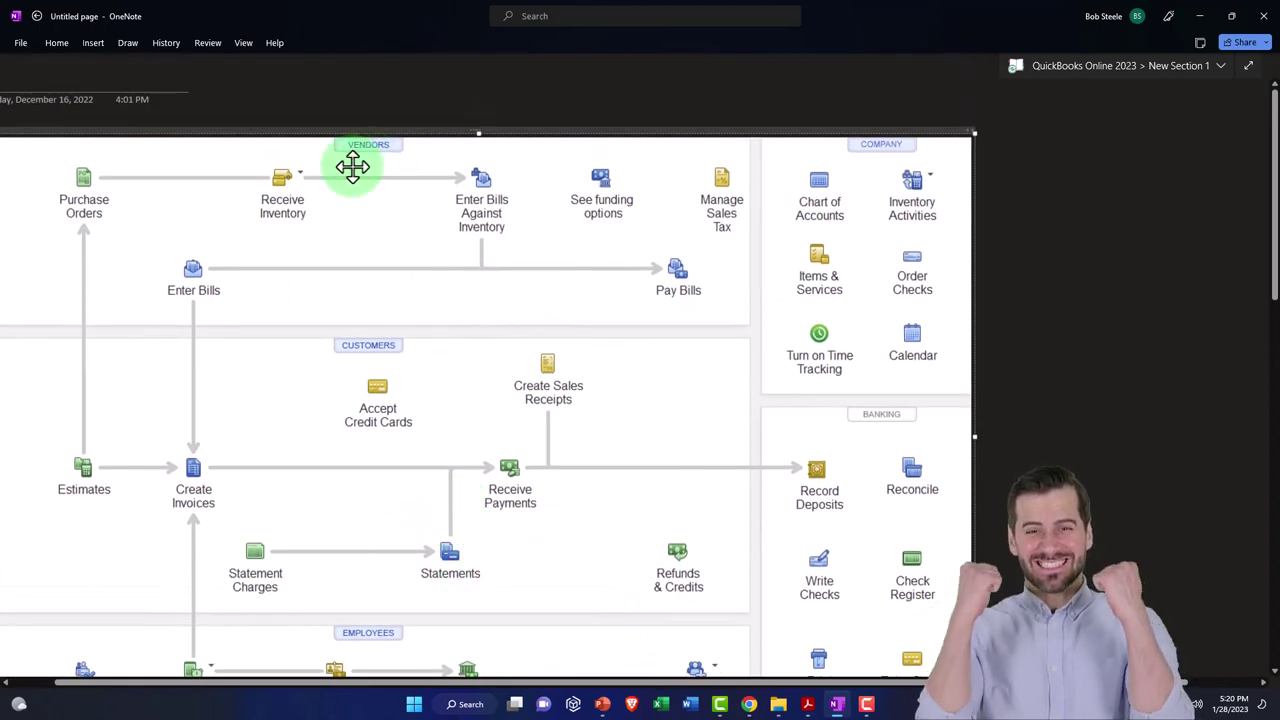